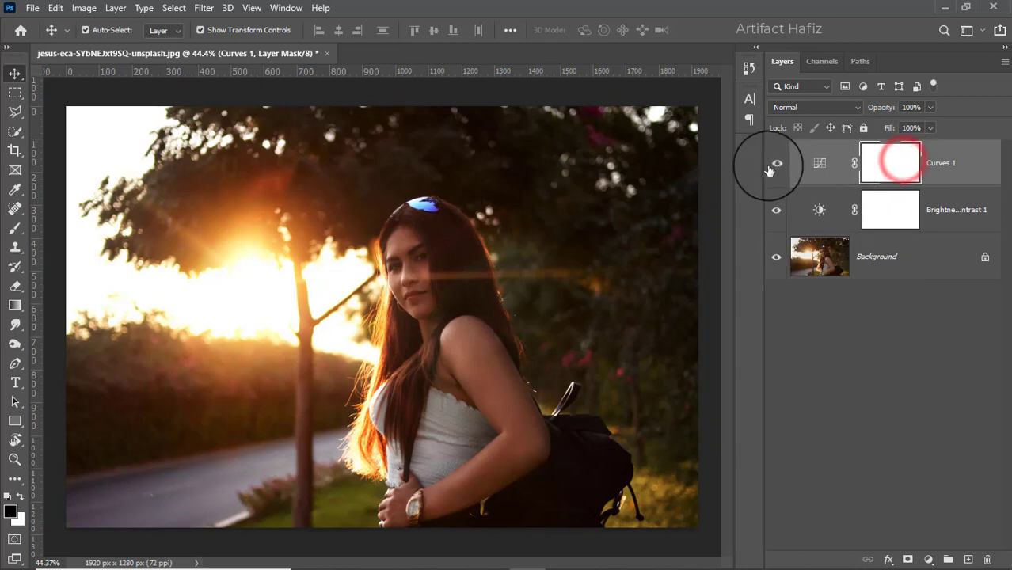
- Add an empty layer above the Curves adjustment and choose a 900 px Soft Round brush with 0% hardness
left_click(774, 163)
left_click(774, 162)
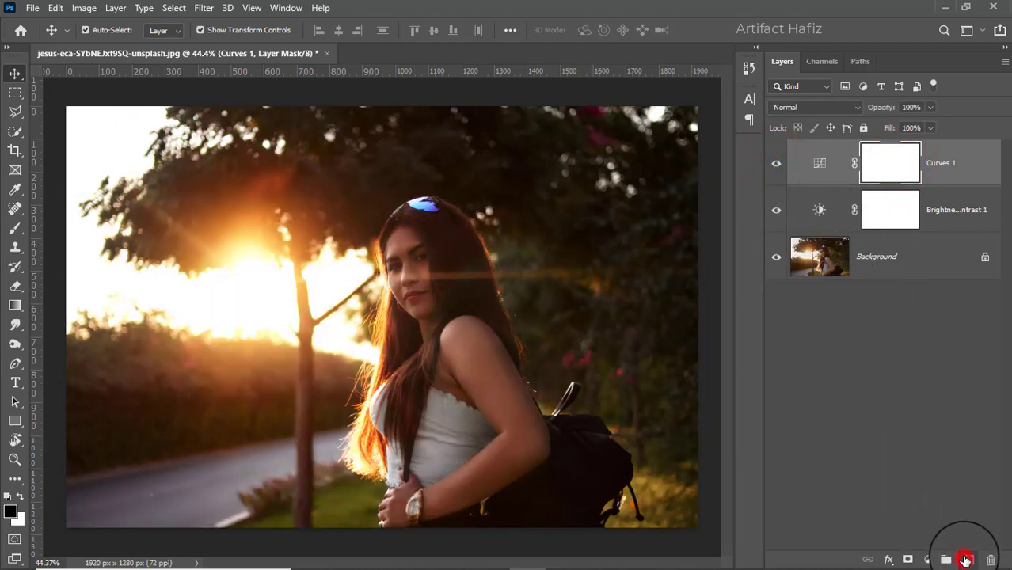
left_click(966, 560)
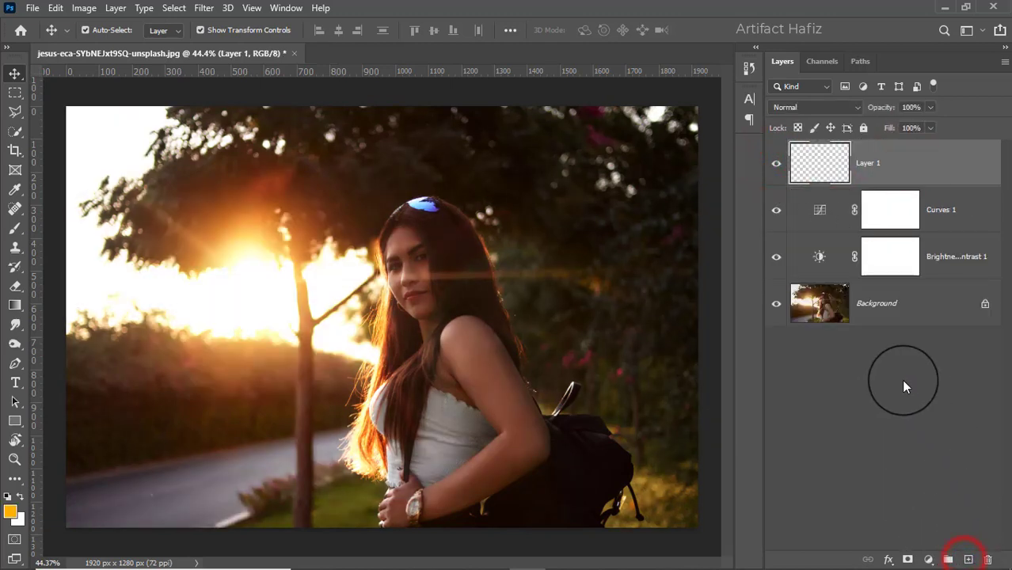
left_click(14, 227)
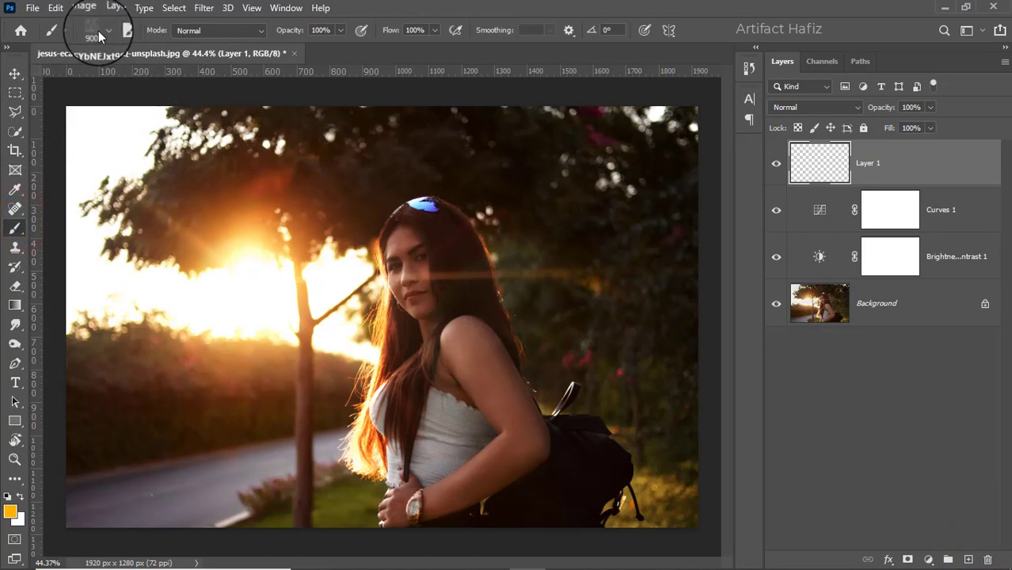
left_click(99, 31)
left_click(55, 173)
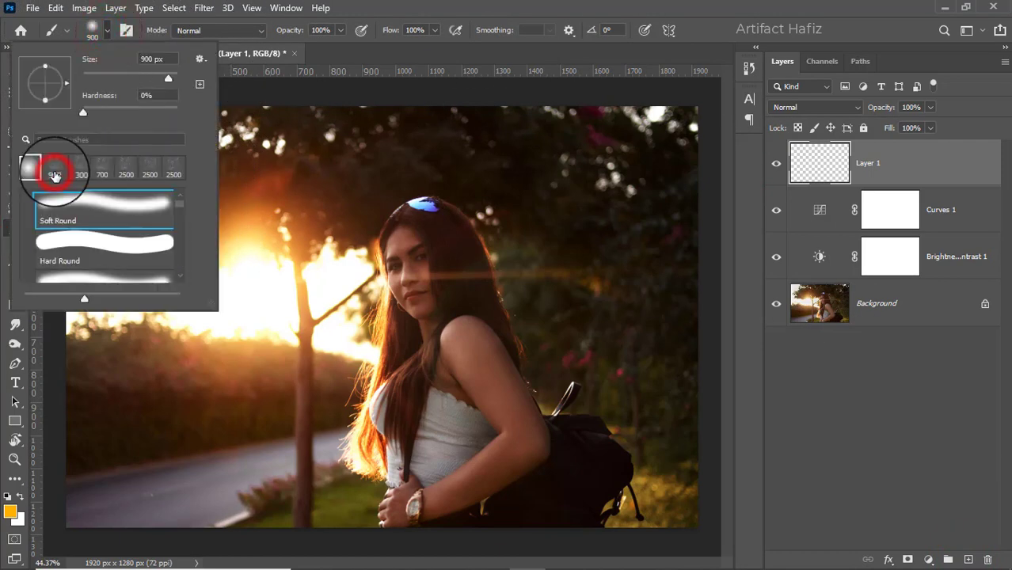
left_click(71, 197)
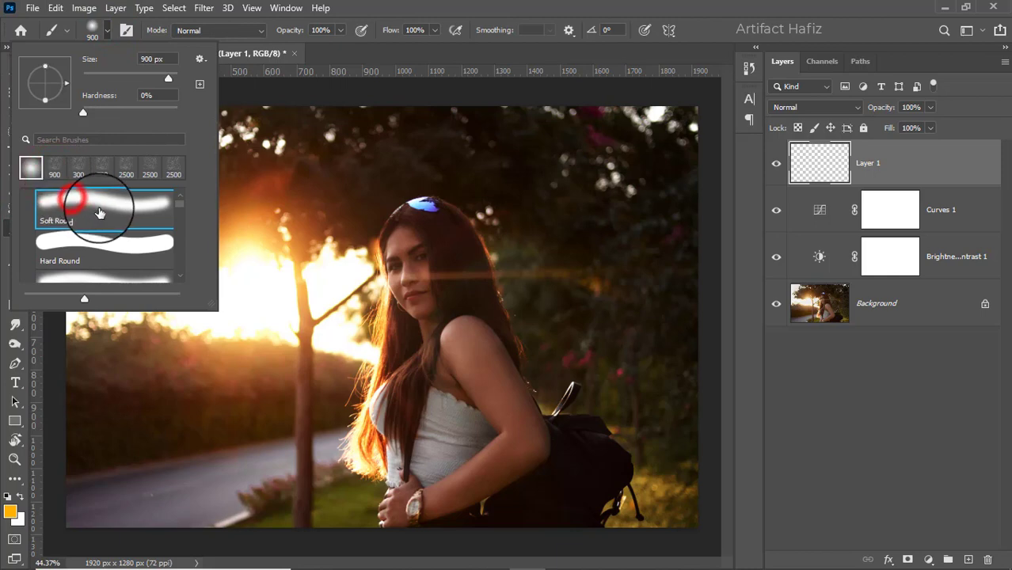
left_click(343, 31)
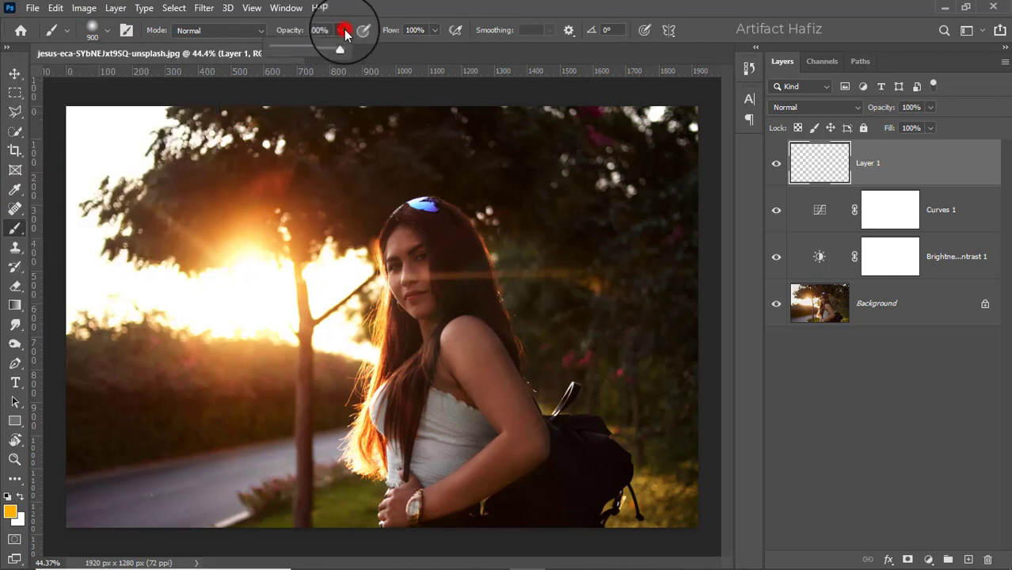
- Set the foreground colour to orange #ffb325 and paint one soft dab in the middle of the photo
left_click(10, 511)
left_click(227, 236)
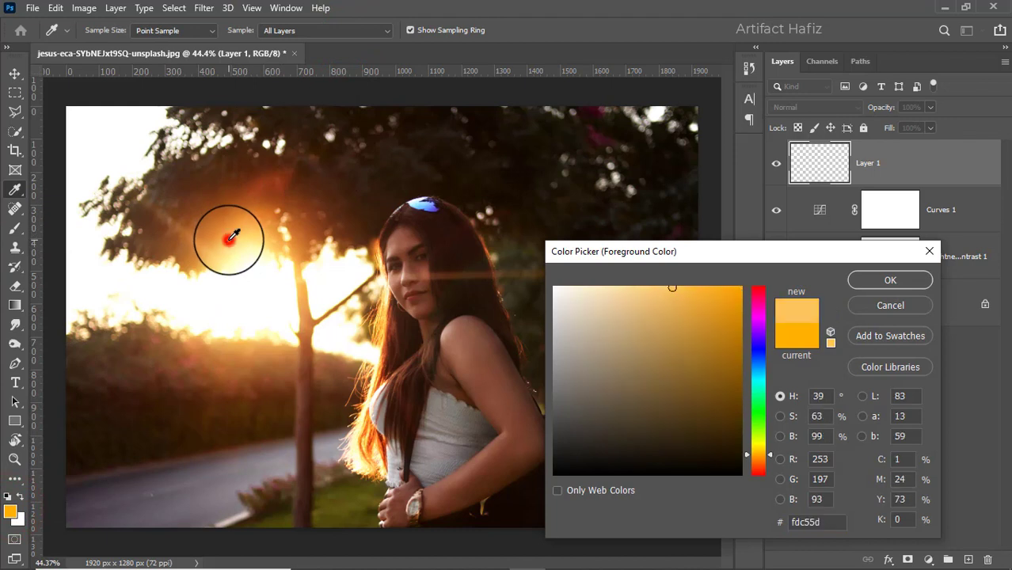
left_click_drag(710, 290, 715, 270)
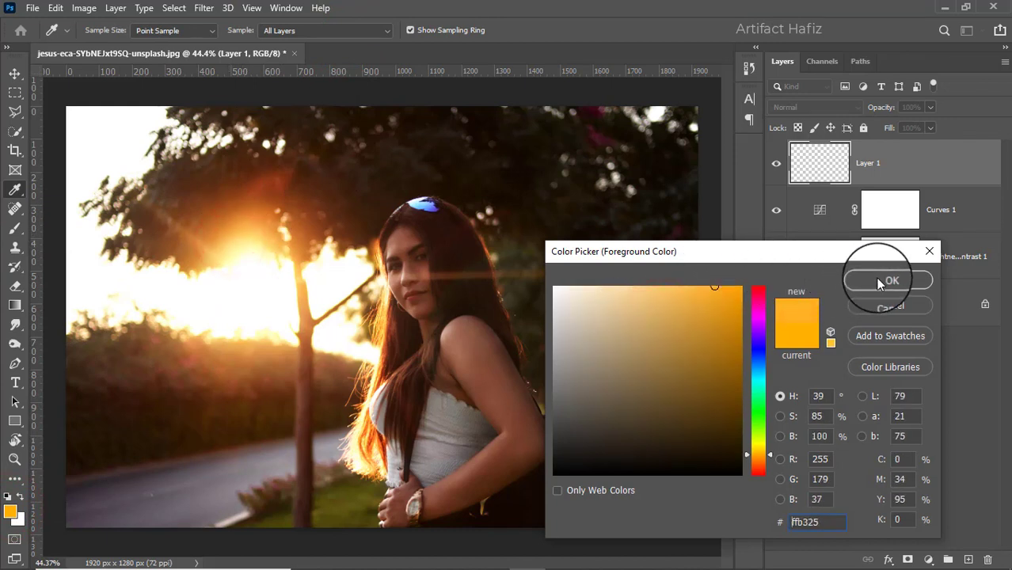
left_click_drag(822, 524, 838, 523)
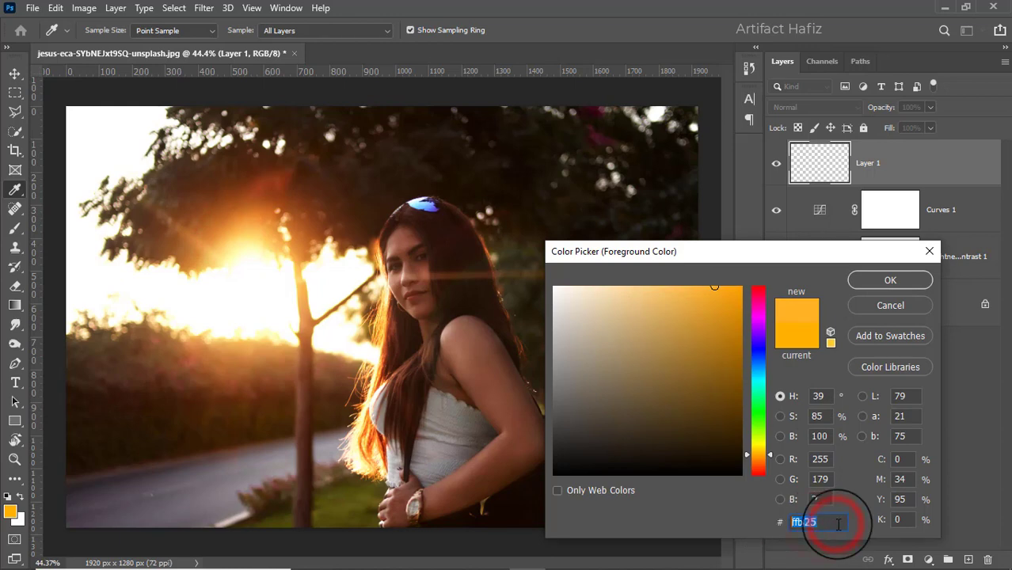
left_click(881, 278)
key("b")
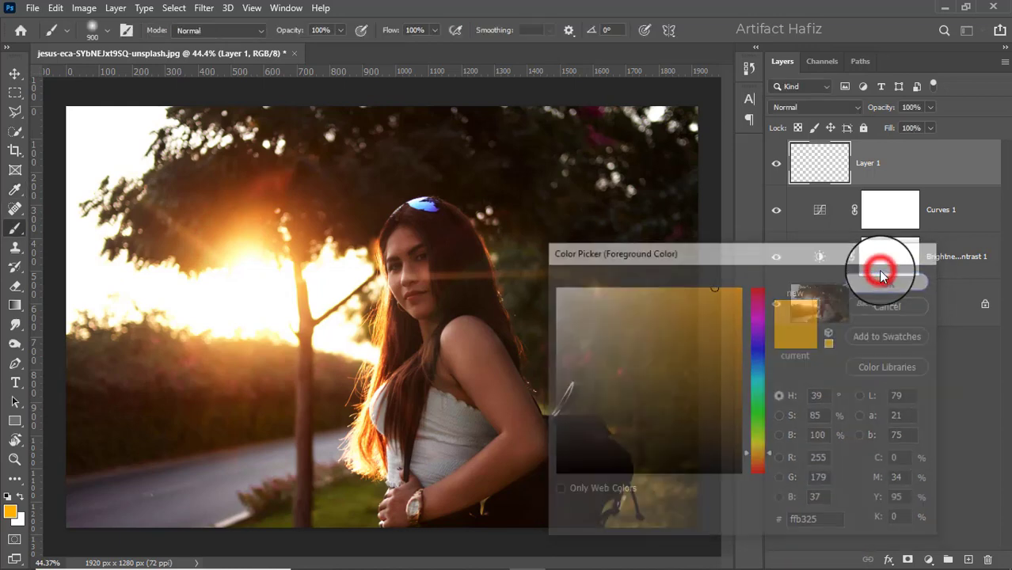
left_click(387, 322)
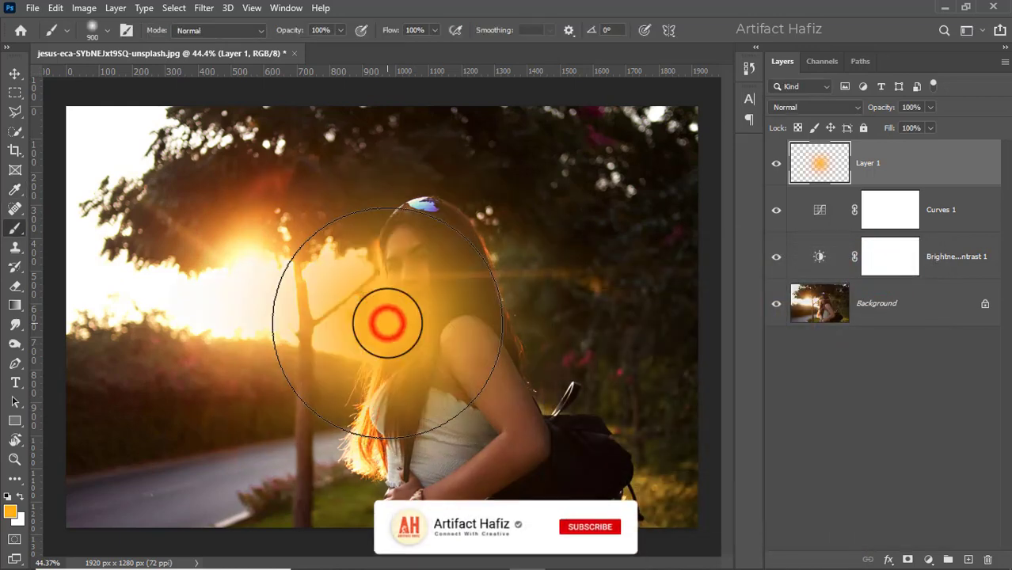
- Set the orange glow layer's blend mode to Screen and move the glow over the sun
left_click(15, 75)
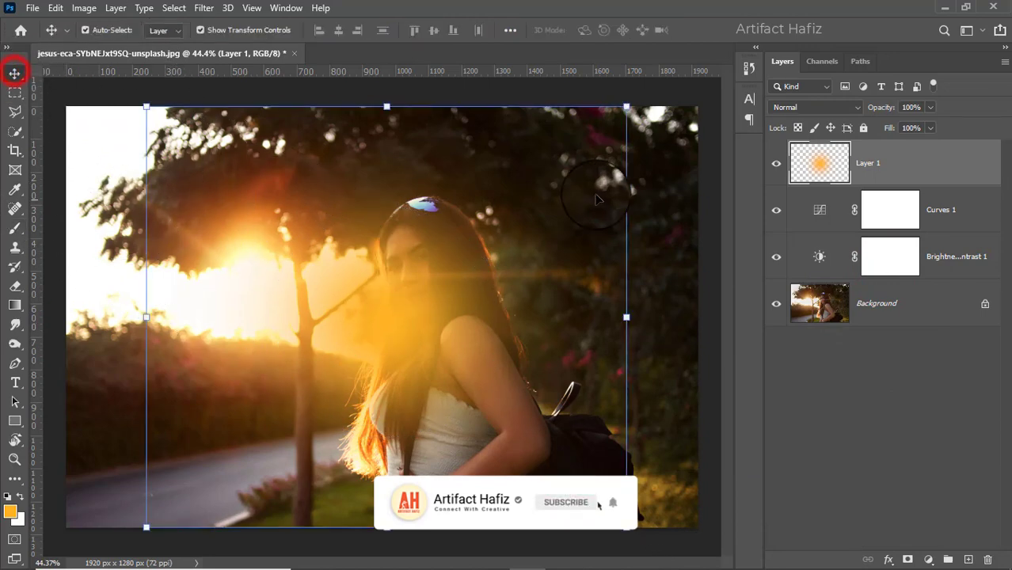
left_click(806, 110)
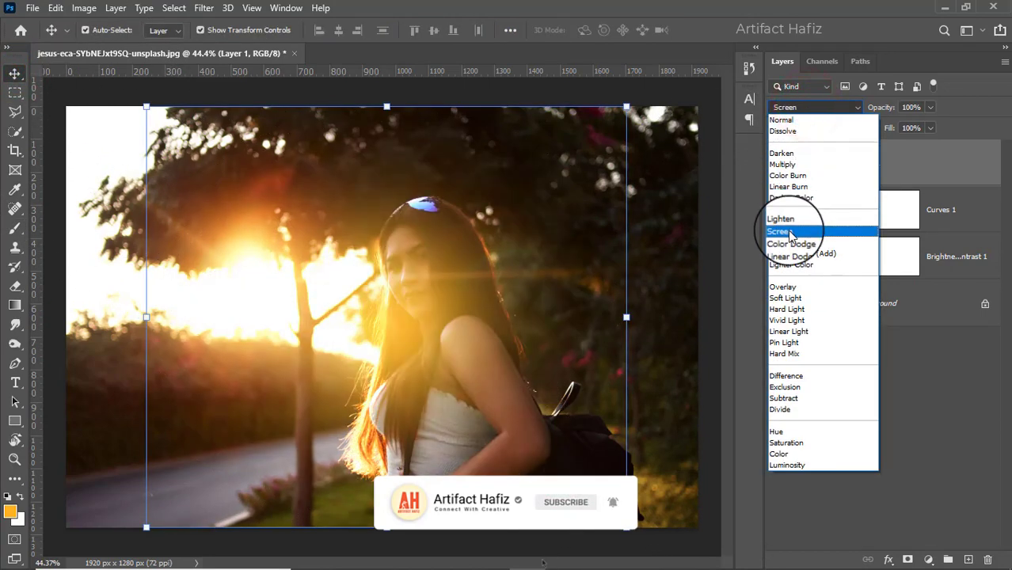
left_click(790, 232)
left_click_drag(355, 323, 226, 254)
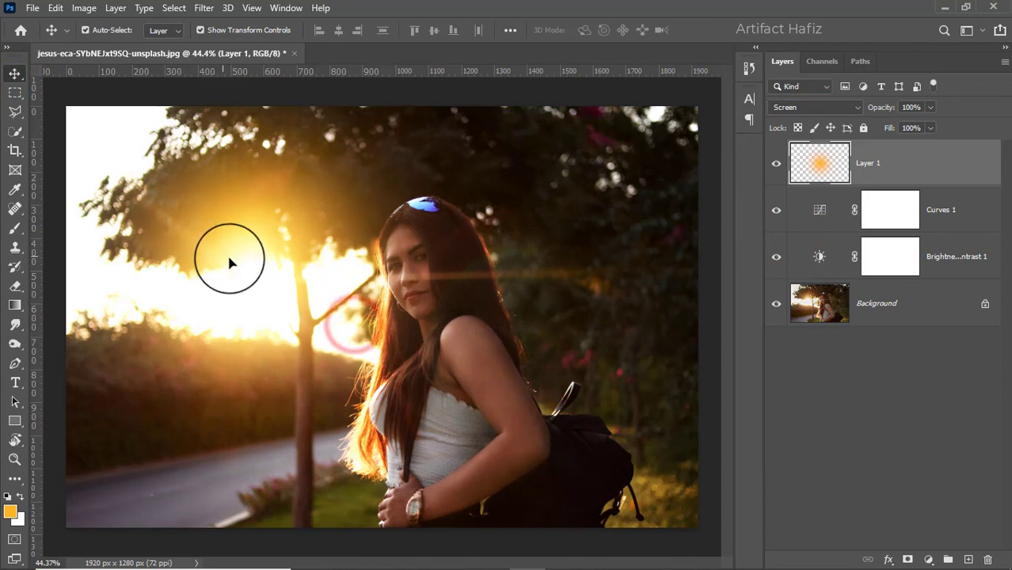
- Scale the orange glow up to about 212% and reposition it so it spreads from the sun
left_click_drag(492, 250, 793, 283)
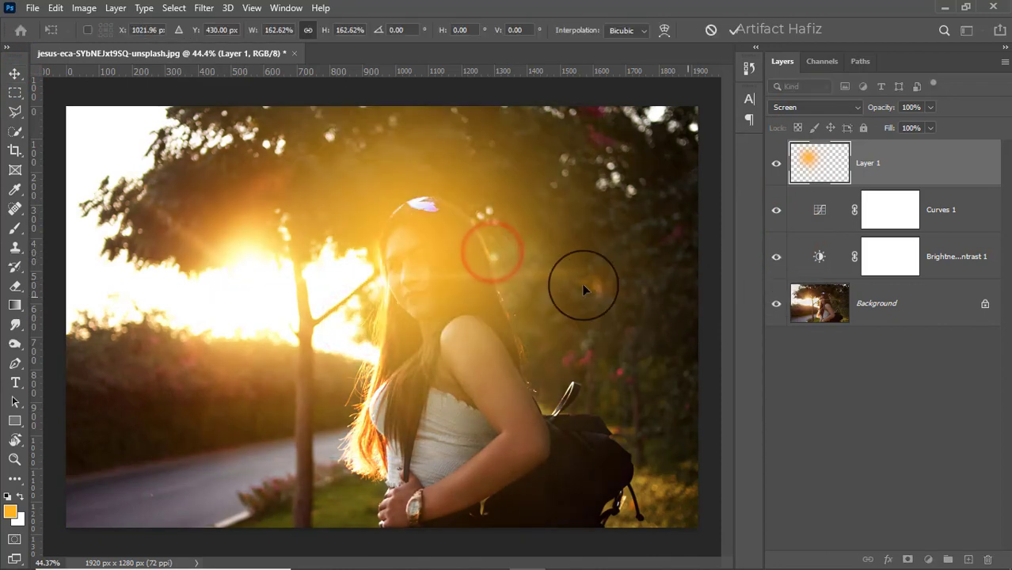
left_click_drag(542, 285, 429, 298)
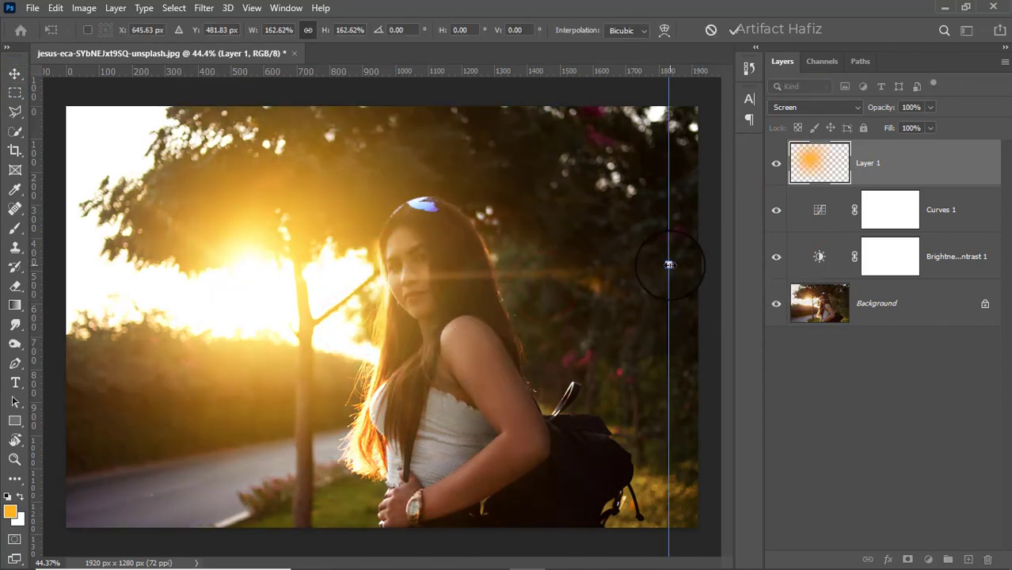
left_click_drag(669, 263, 904, 274)
left_click_drag(602, 303, 467, 265)
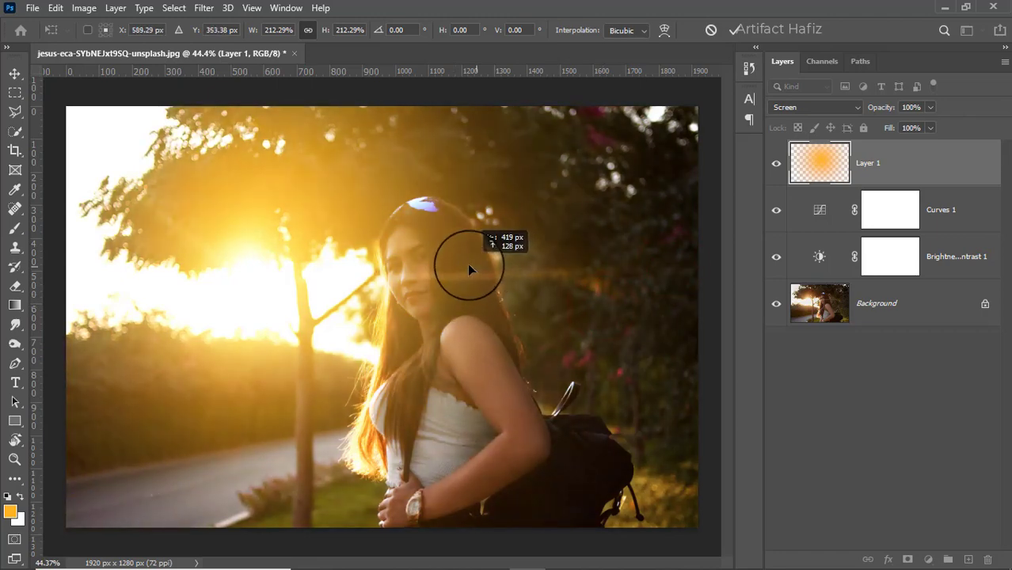
left_click(739, 30)
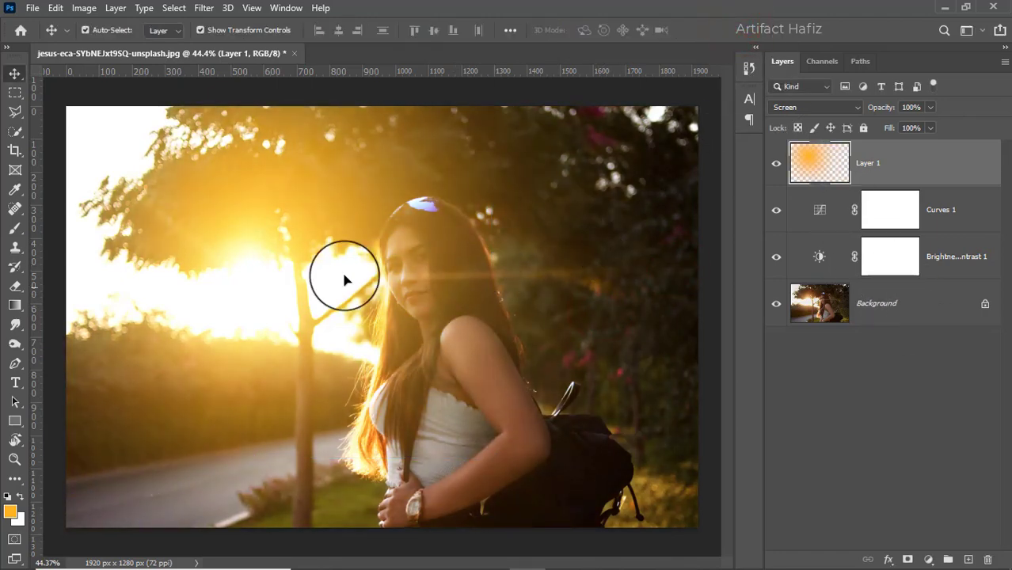
left_click_drag(344, 279, 249, 231)
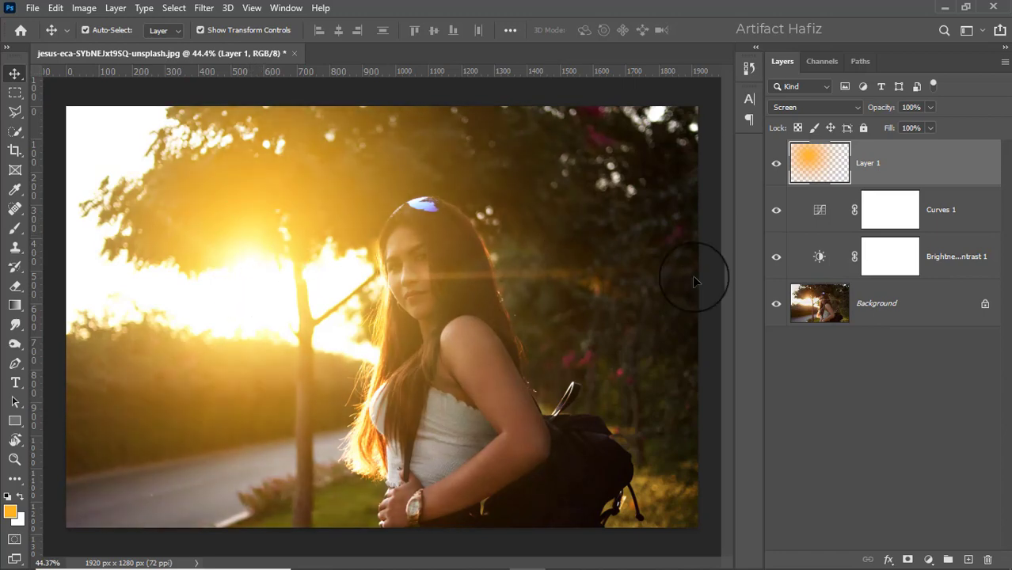
- Add a Hue/Saturation adjustment clipped to the glow layer, lower its saturation, and compare the image with and without it
left_click(931, 559)
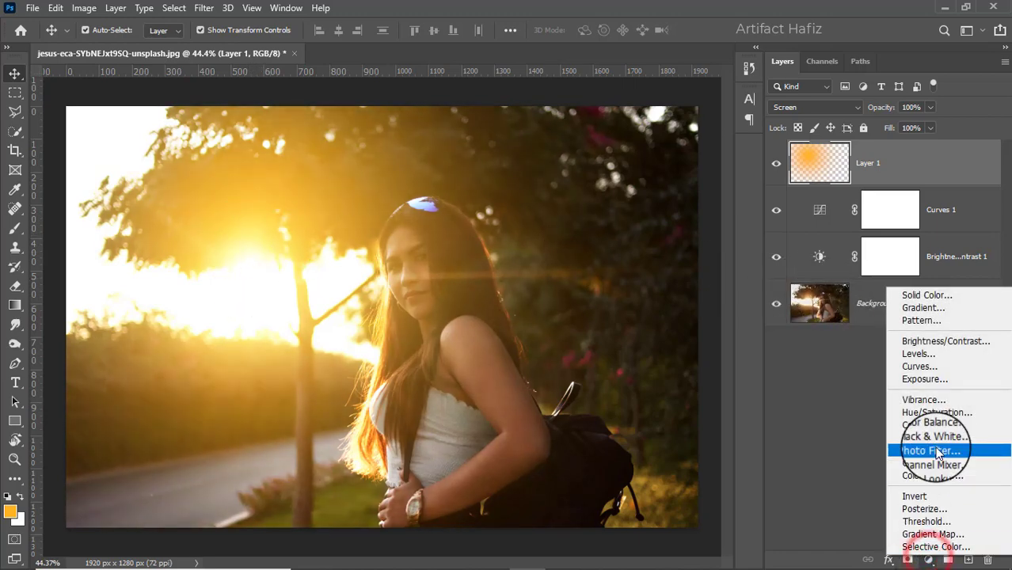
left_click(935, 415)
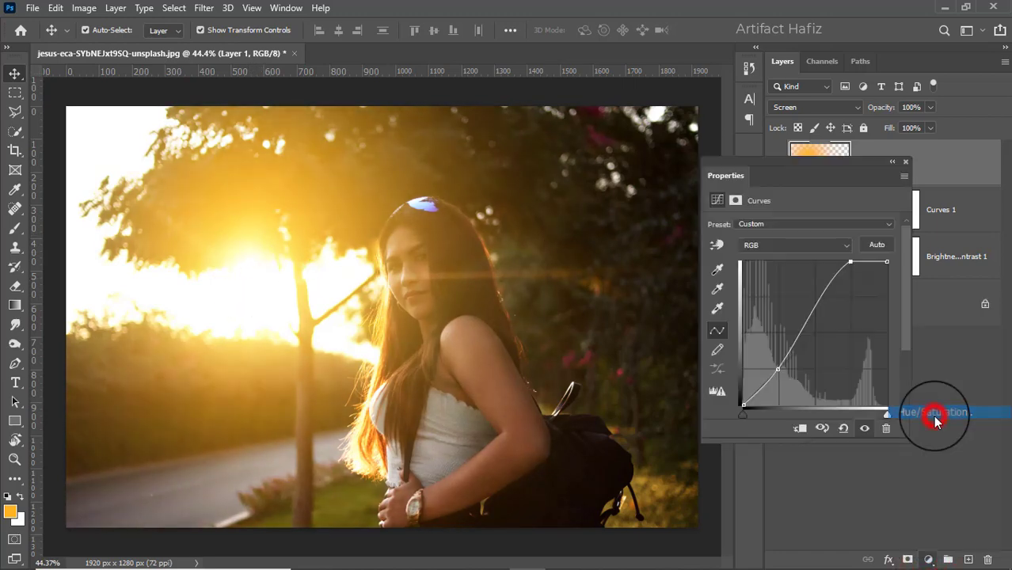
left_click(800, 429)
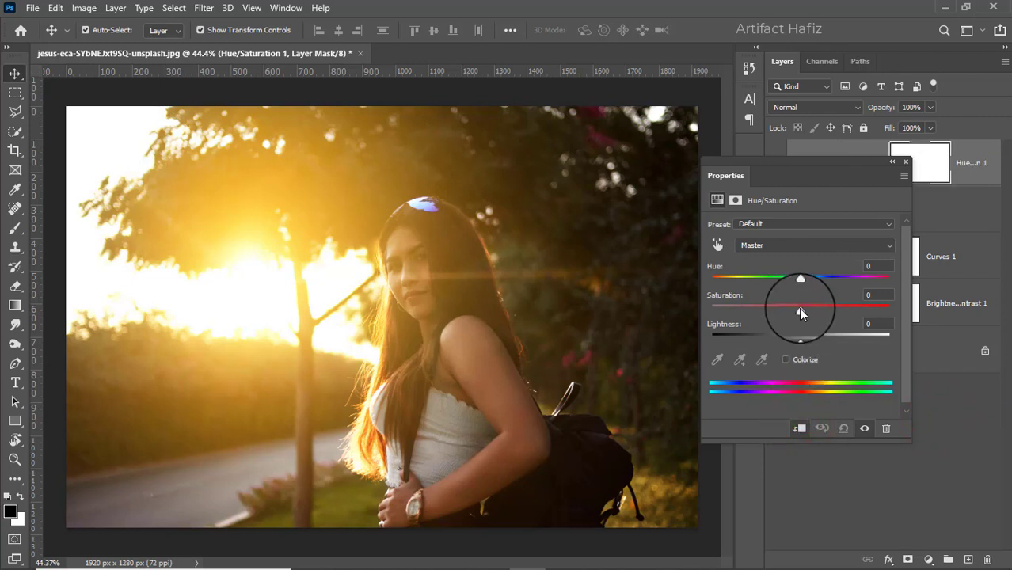
left_click_drag(799, 311, 858, 309)
mouse_move(783, 313)
left_mouse_down()
mouse_move(802, 309)
mouse_move(715, 309)
mouse_move(716, 323)
mouse_move(819, 312)
mouse_move(772, 311)
left_mouse_up()
left_click(906, 163)
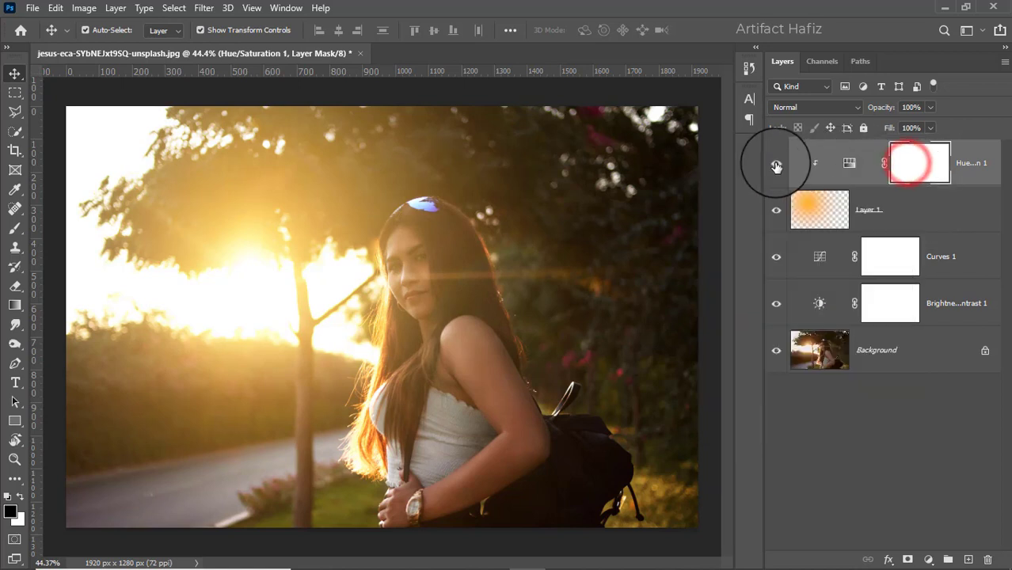
left_click(776, 165)
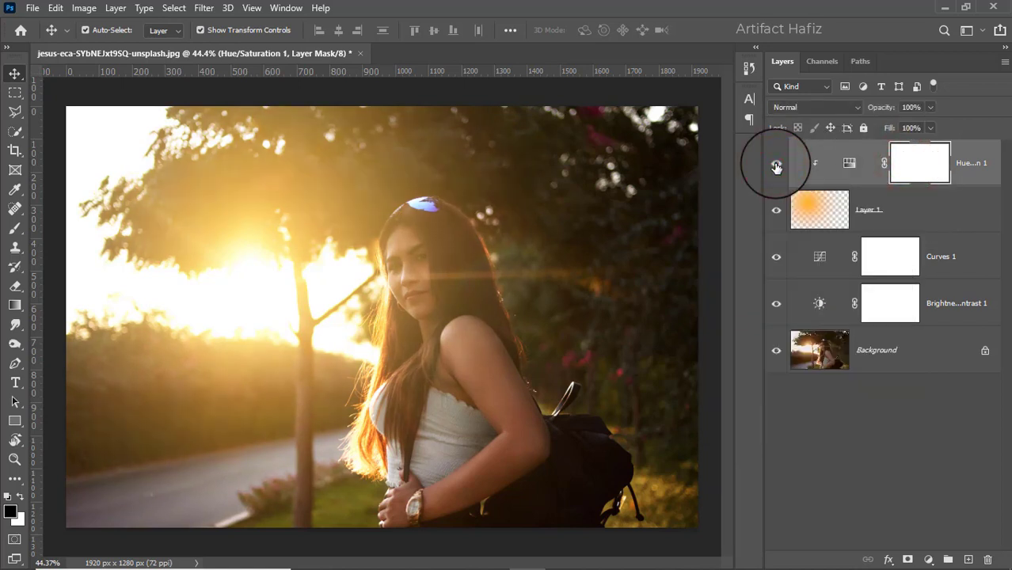
left_click(776, 165)
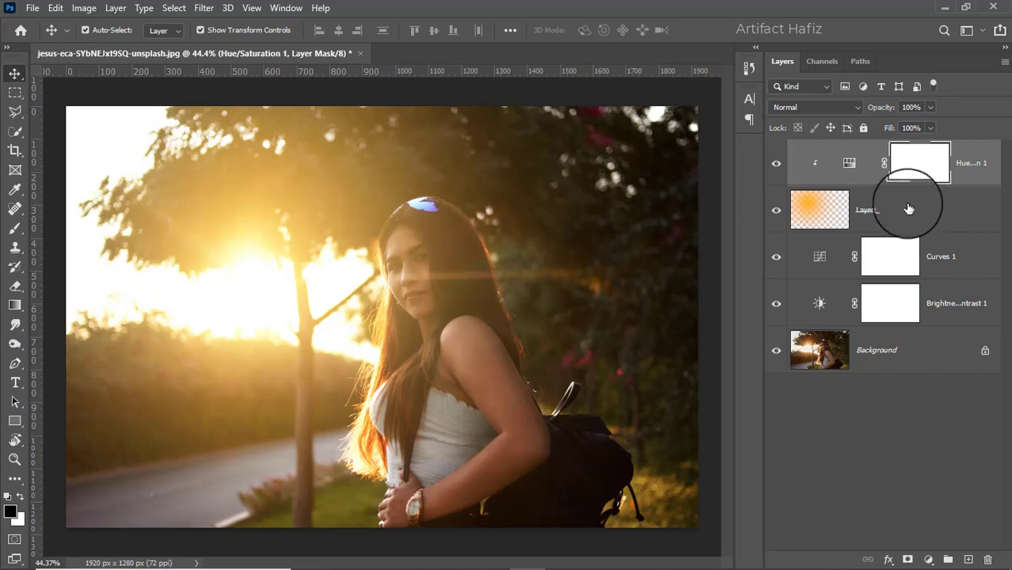
- Add a layer mask to the orange glow layer and set the brush opacity to 19%
left_click(859, 212)
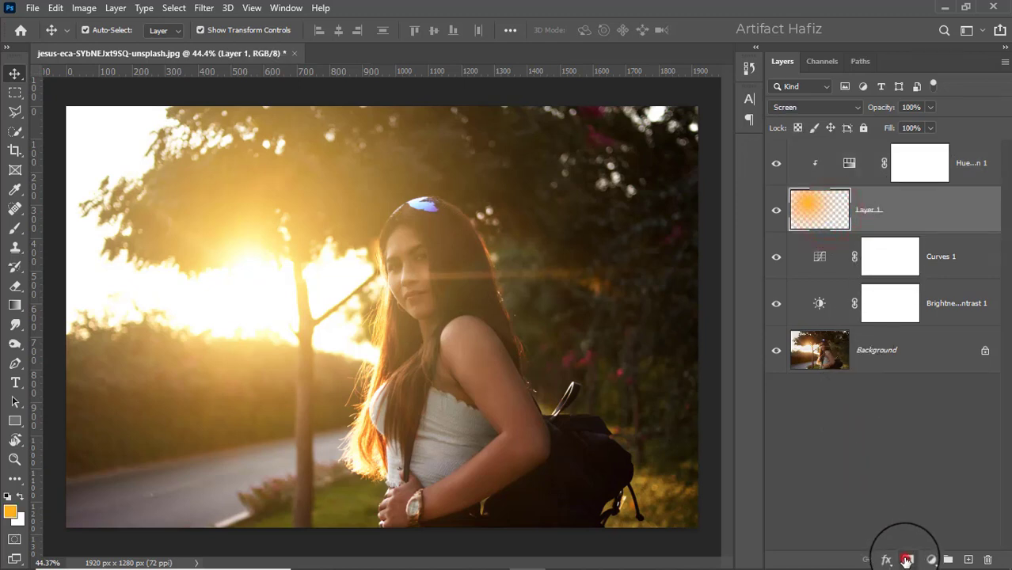
left_click(908, 560)
left_click(11, 232)
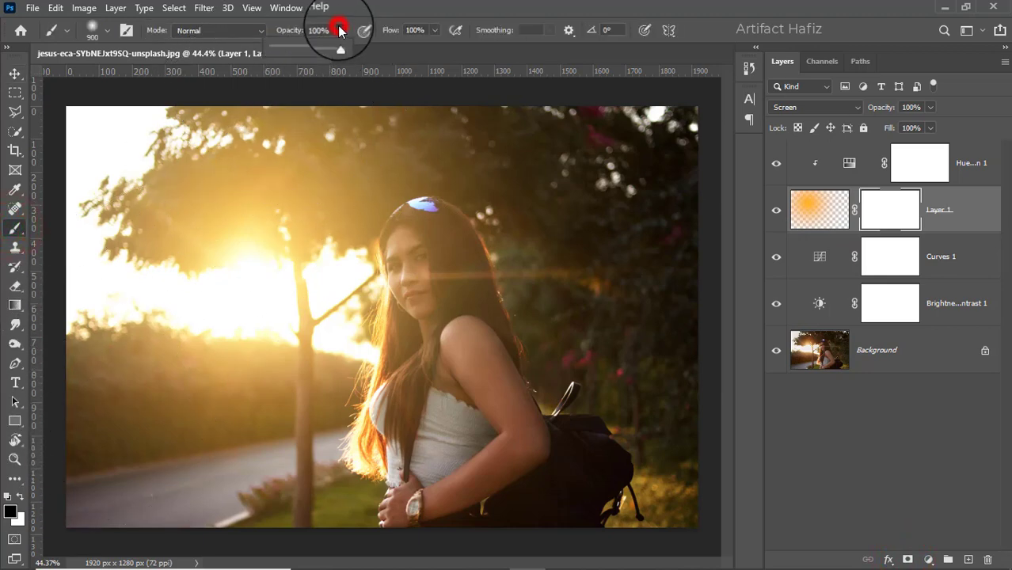
left_click(286, 47)
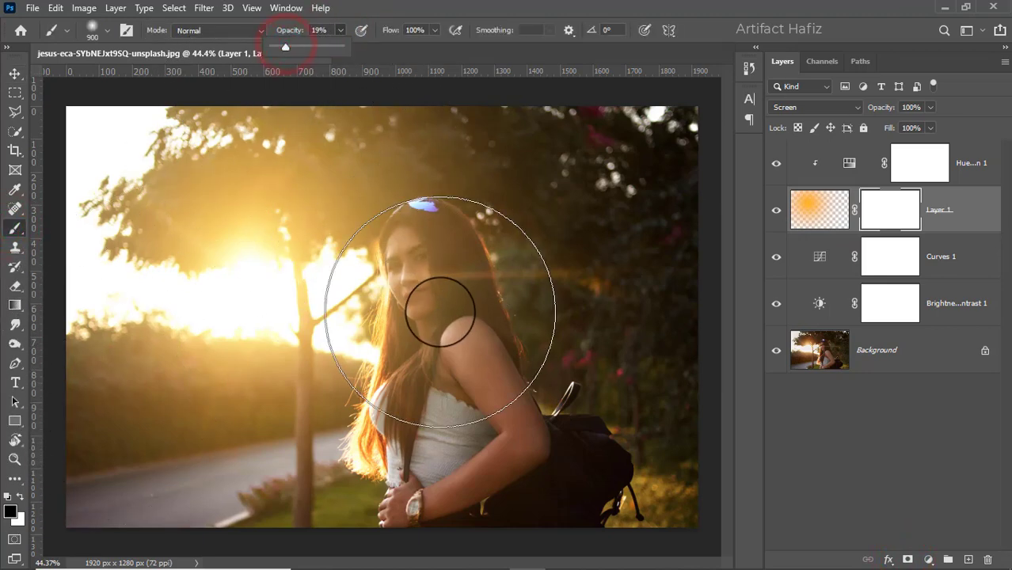
- Reduce the brush to 175 px and paint black on the glow mask over the woman's face, neck and chest
key("bracketleft")
key("bracketleft")
key("bracketleft")
key("bracketleft")
key("bracketleft")
key("bracketleft")
key("bracketleft")
key("bracketleft")
key("bracketleft")
left_click_drag(411, 242, 444, 376)
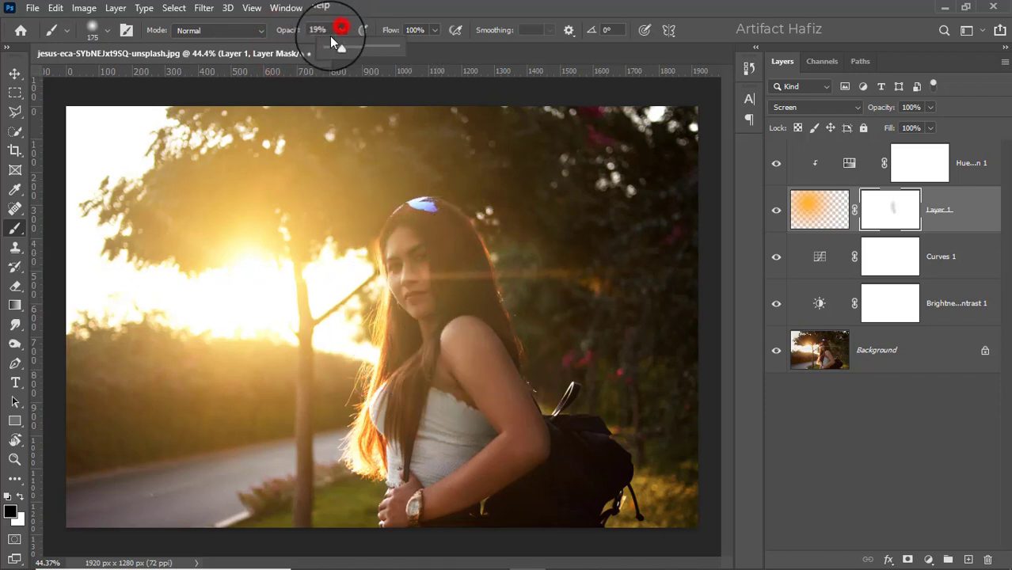
- Subtly mask the glow over the woman's eyes and forehead in black at 5% brush opacity, reducing the brush to 90 px
key("0")
key("5")
key("bracketleft")
key("bracketleft")
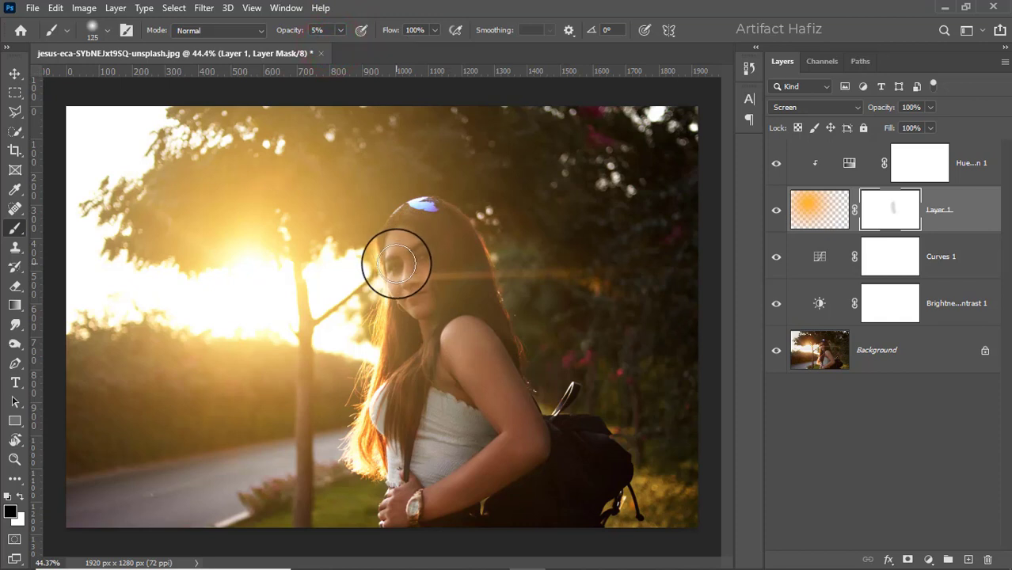
left_click(396, 266)
left_click(419, 256)
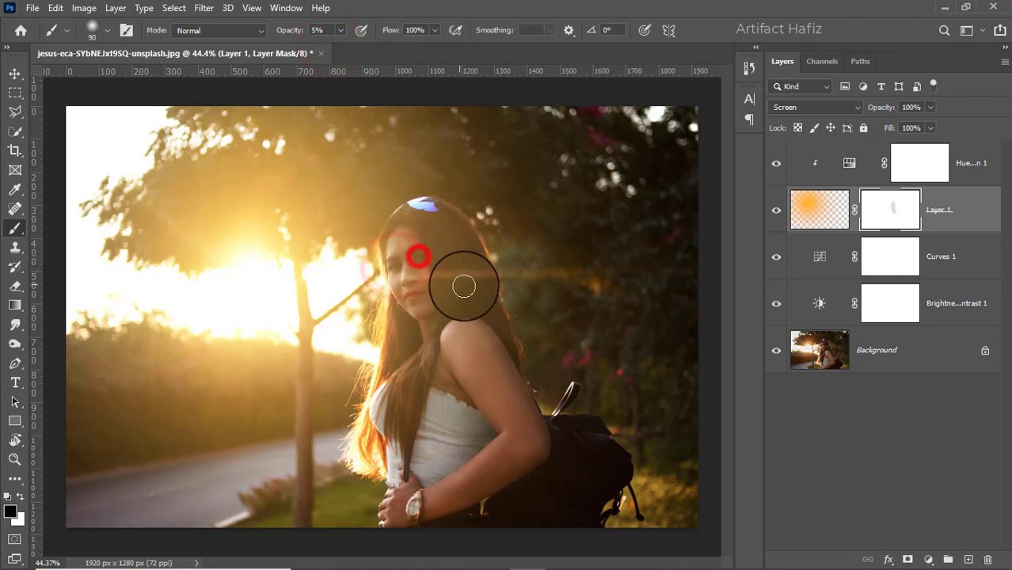
left_click(423, 231)
- Enlarge the brush to 250 px and mask the glow faintly over the hair beside the woman's face
key("bracketright")
key("bracketright")
key("bracketright")
key("bracketright")
key("bracketright")
key("bracketright")
left_click(438, 265)
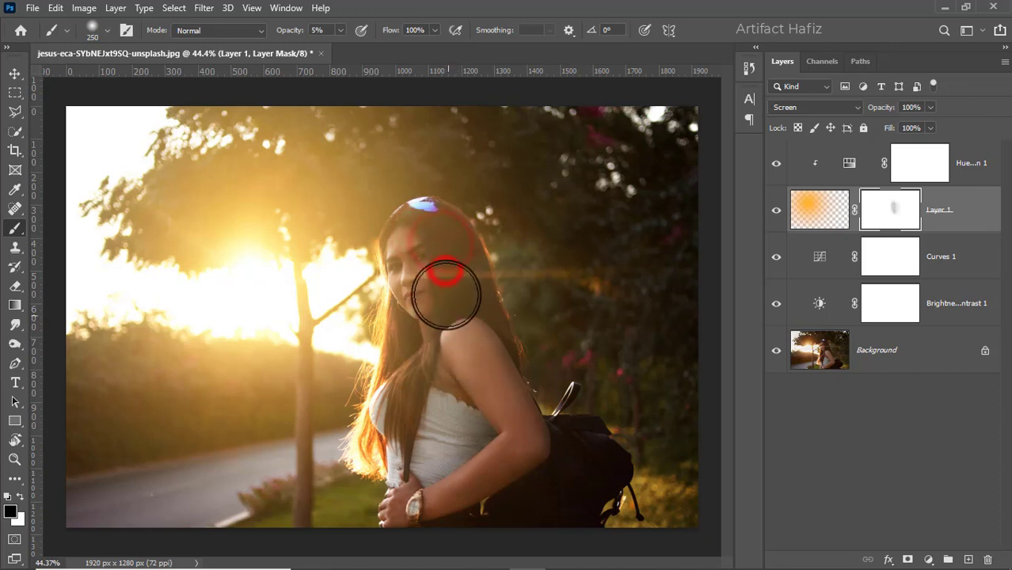
left_click(443, 288)
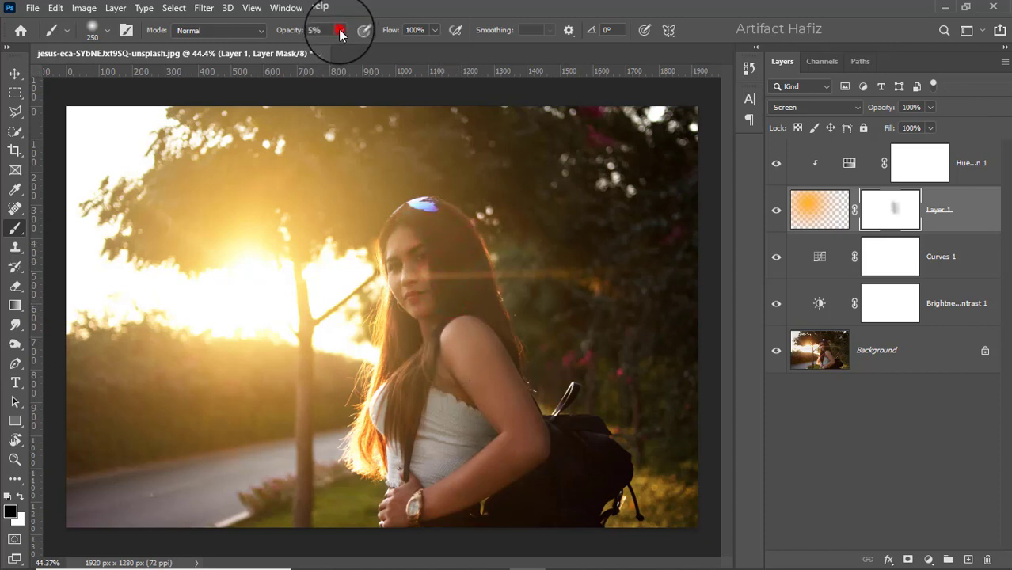
- Raise the brush opacity to 16% and mask the glow further over the woman's hair, face, neck and upper chest
left_click_drag(341, 35, 347, 47)
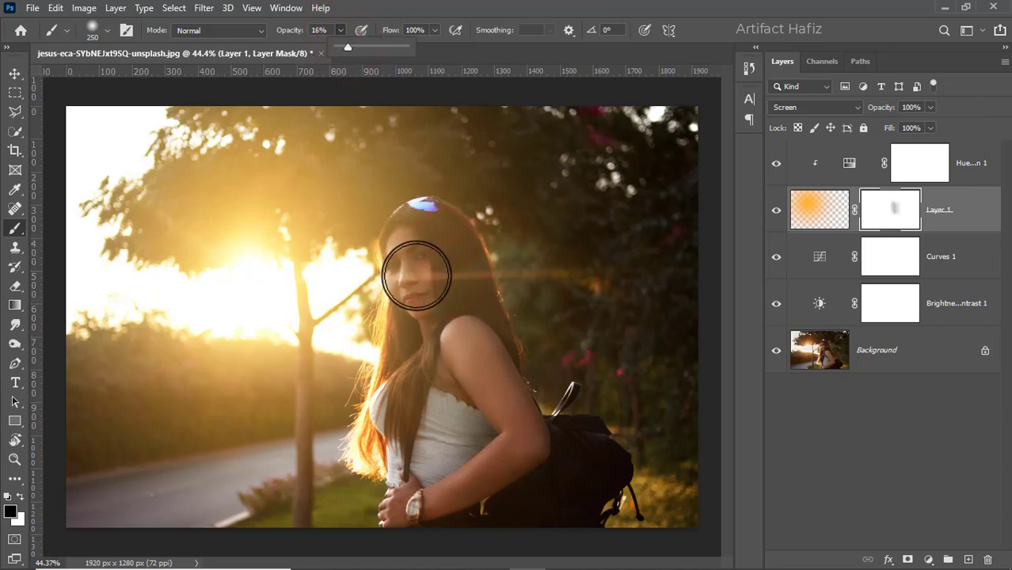
left_click(442, 251)
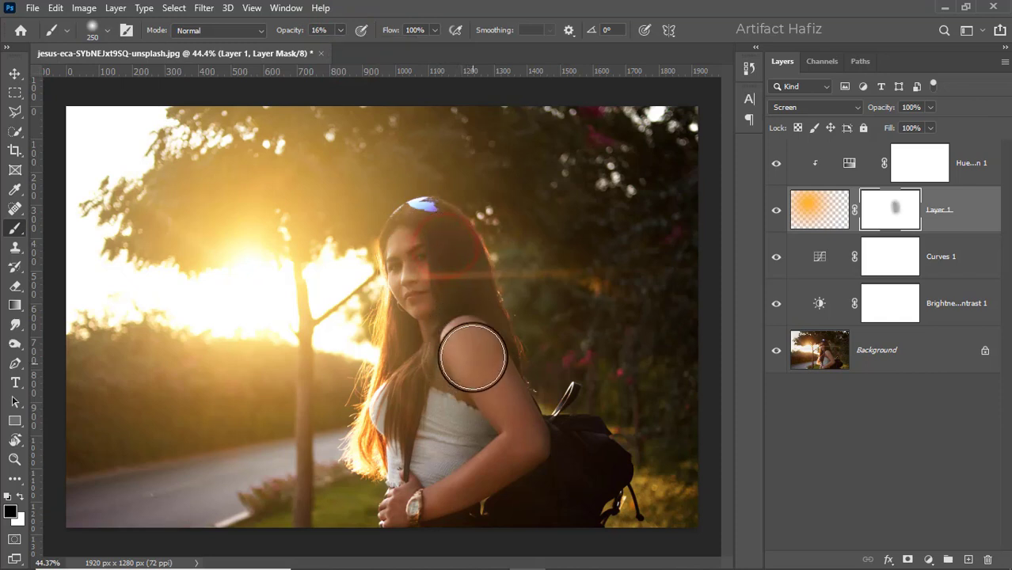
left_click_drag(429, 273, 433, 350)
left_click_drag(428, 275, 451, 380)
left_click(442, 367)
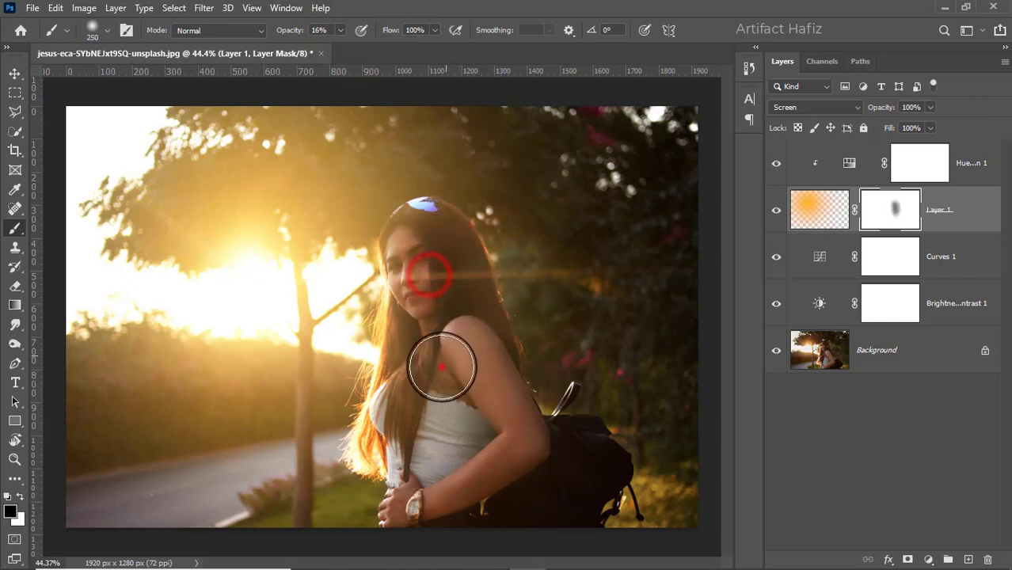
scroll(488, 389, "down", 1)
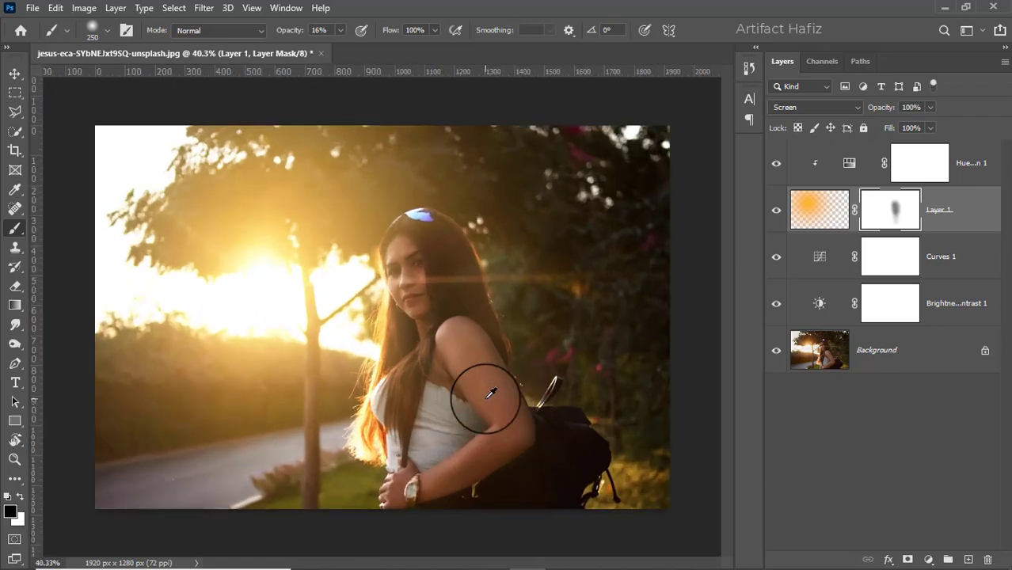
scroll(491, 394, "up", 1)
- Stamp all visible layers into a new layer above the Hue/Saturation adjustment, convert it for smart filters and open it in the Camera Raw Filter
left_click(974, 151)
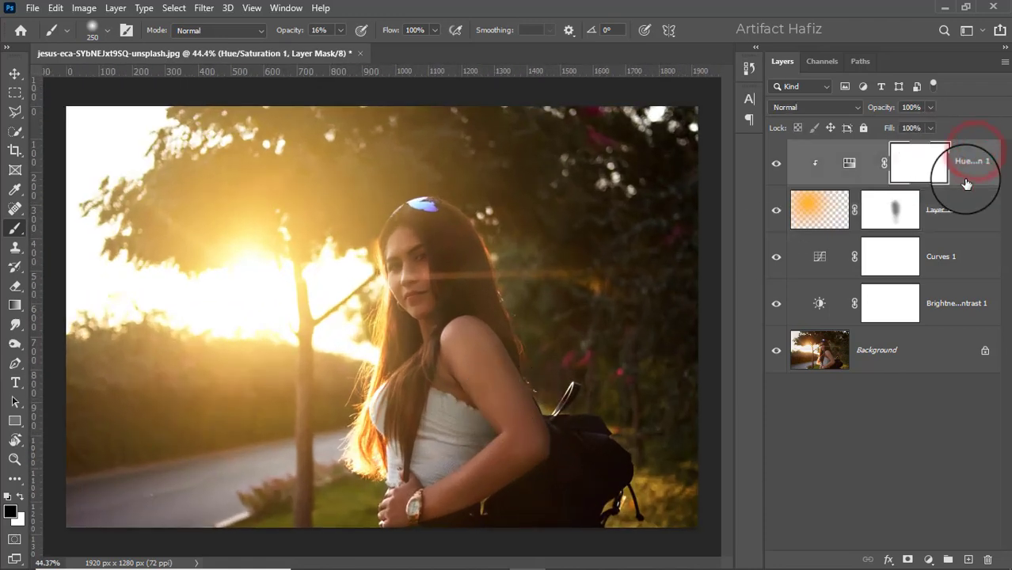
key("ctrl+alt+shift+e")
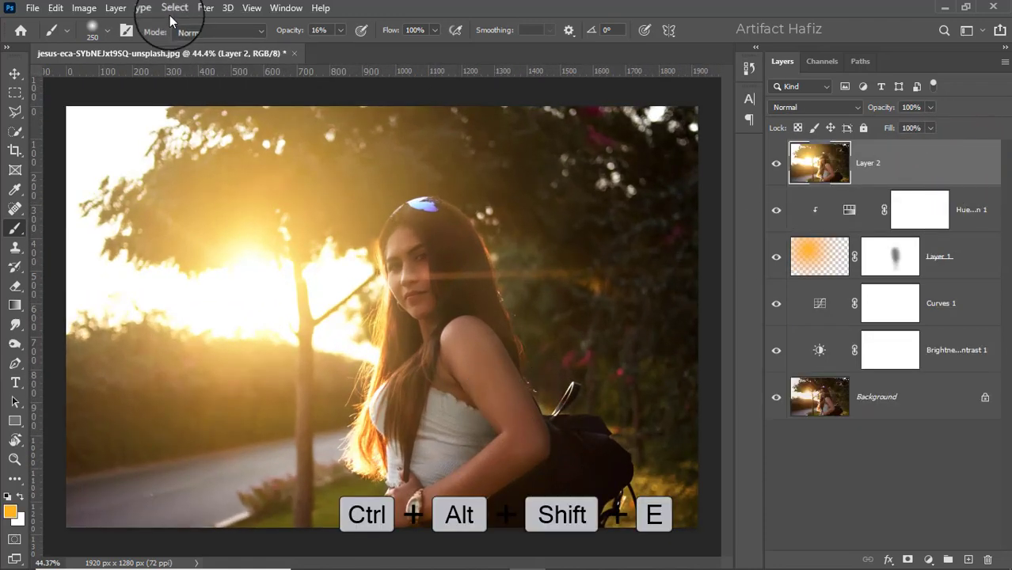
left_click(204, 8)
left_click(210, 46)
left_click(204, 8)
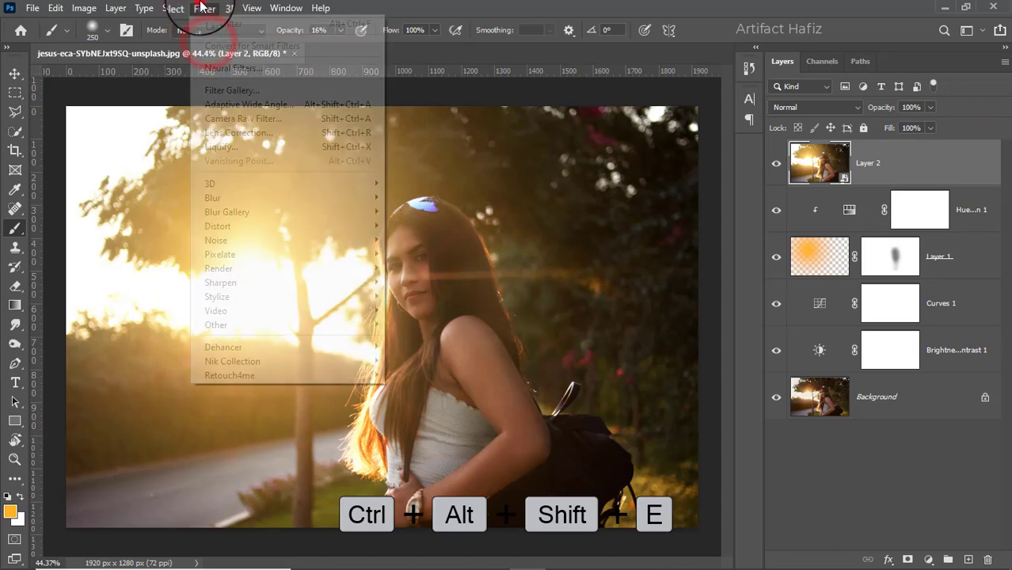
left_click(239, 119)
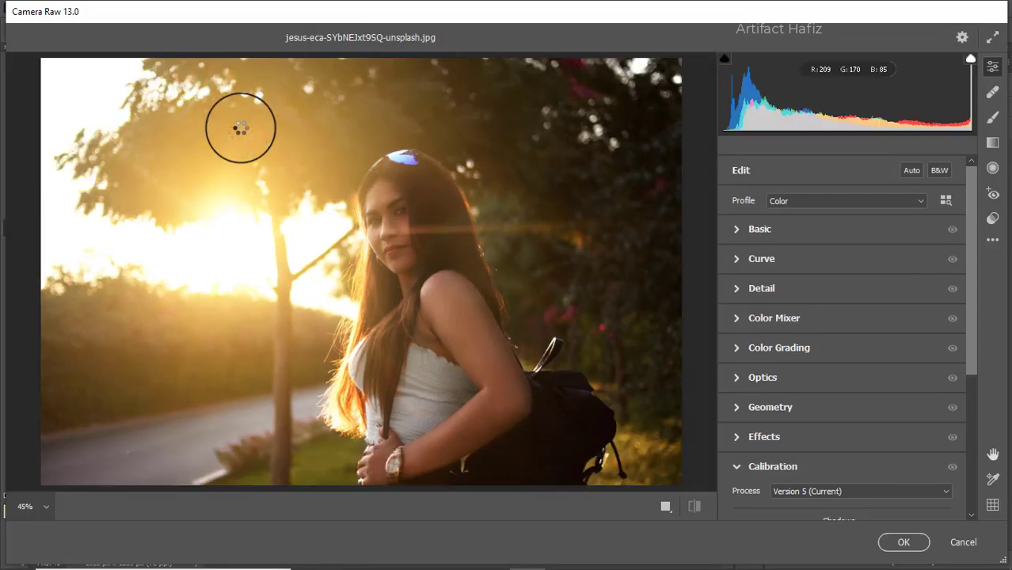
- In the Basic adjustments, set Exposure to -0.15, Highlights to -22, Shadows to +31, Whites to +49 and Blacks to -14
left_click(740, 231)
left_click_drag(843, 288, 841, 290)
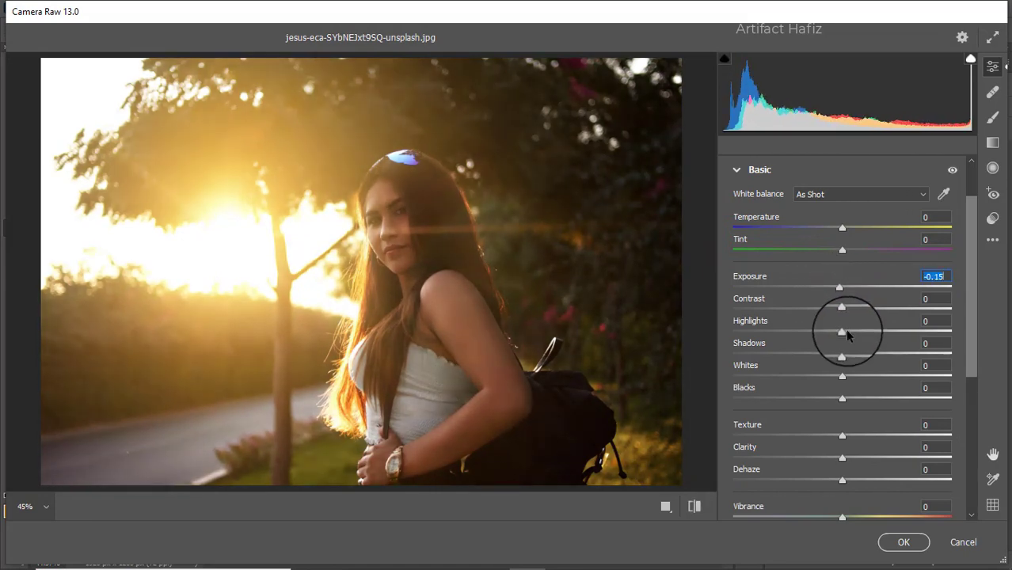
left_click_drag(844, 331, 817, 329)
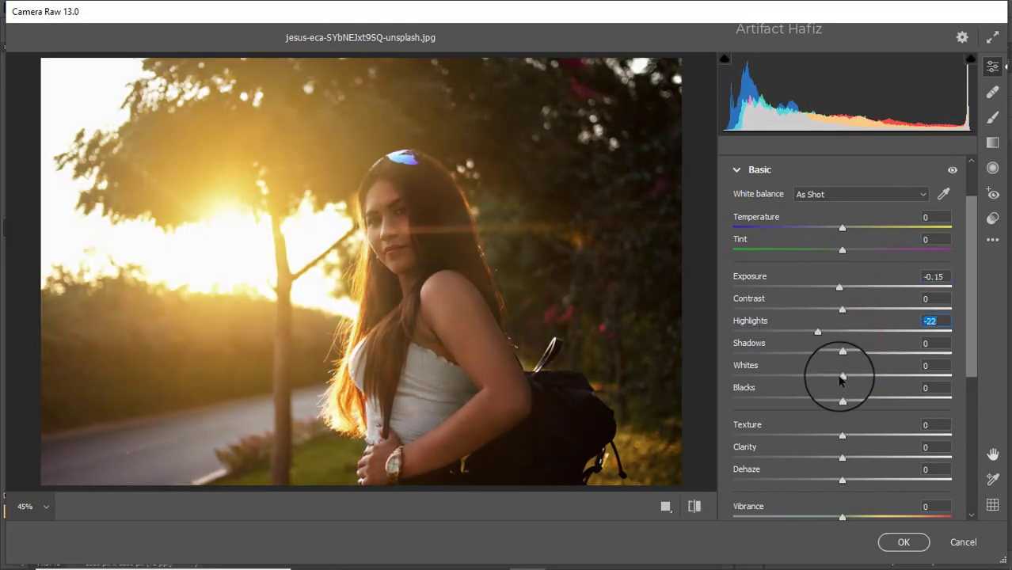
left_click_drag(840, 375, 896, 377)
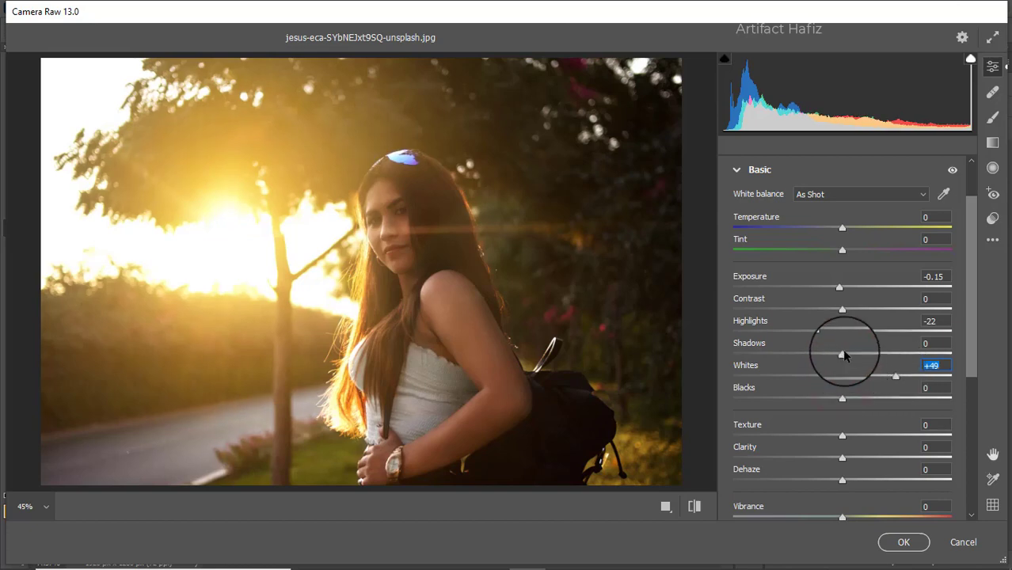
left_click_drag(842, 355, 876, 355)
mouse_move(843, 399)
left_mouse_down()
mouse_move(782, 399)
mouse_move(825, 400)
left_mouse_up()
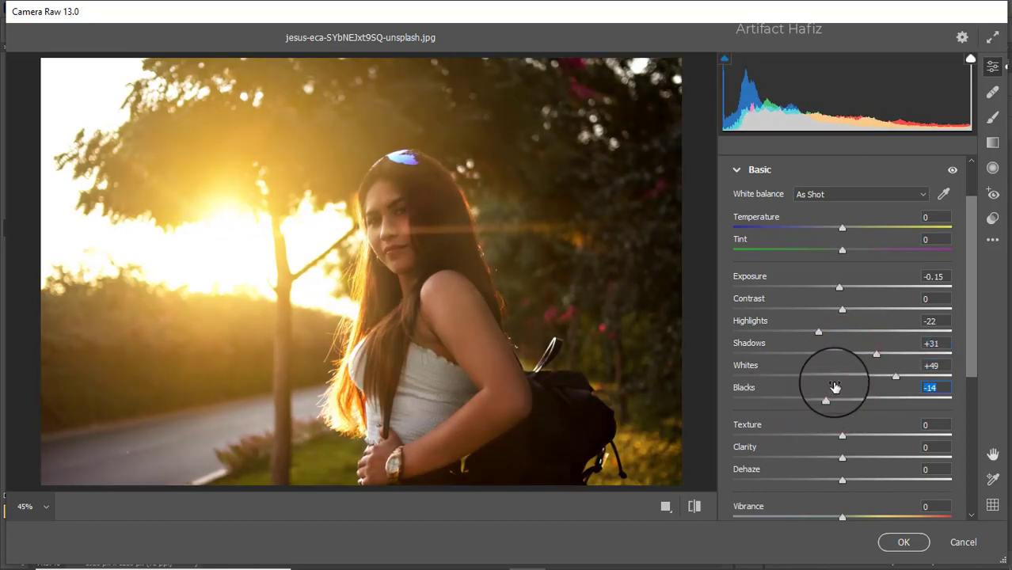
- Set Texture to +7, Clarity to +3, Dehaze to +14, Vibrance to +35 and Saturation to -14
scroll(840, 323, "down", 2)
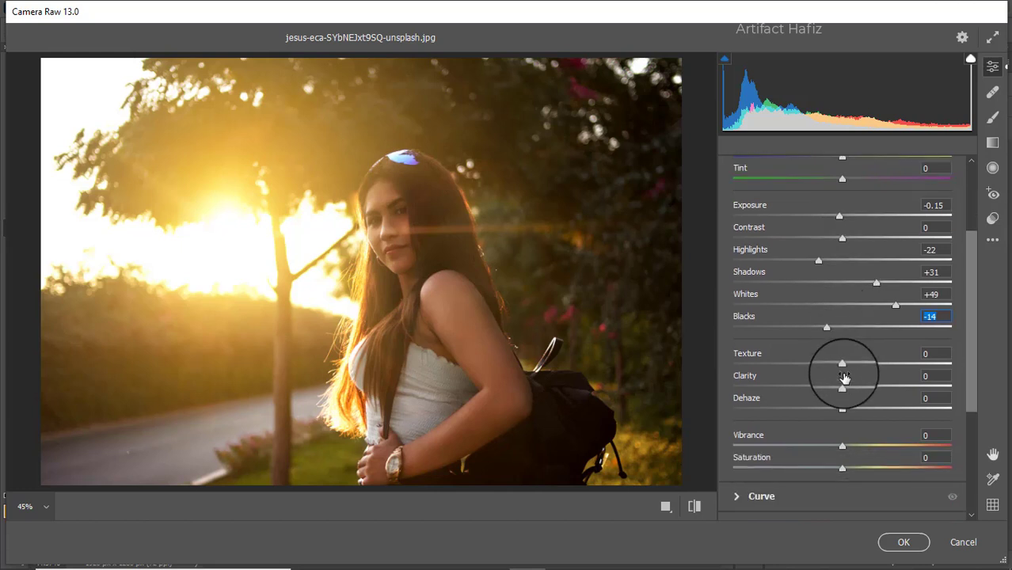
left_click_drag(843, 363, 886, 410)
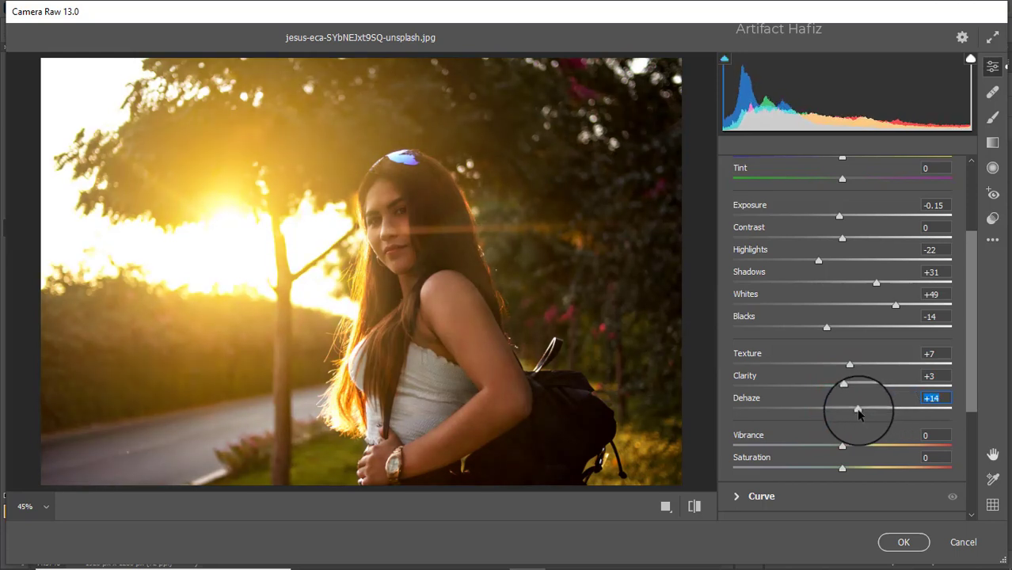
scroll(815, 409, "down", 3)
left_click_drag(842, 341, 824, 364)
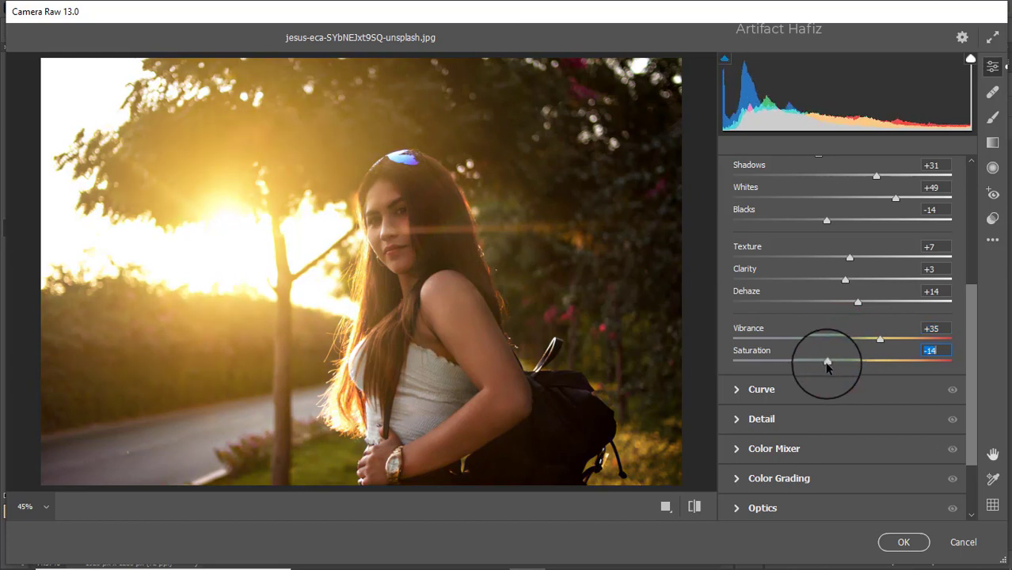
- Add points at 63/62 and 194/195 to the main point curve and lift the blue curve's black point to output 9
scroll(827, 325, "down", 2)
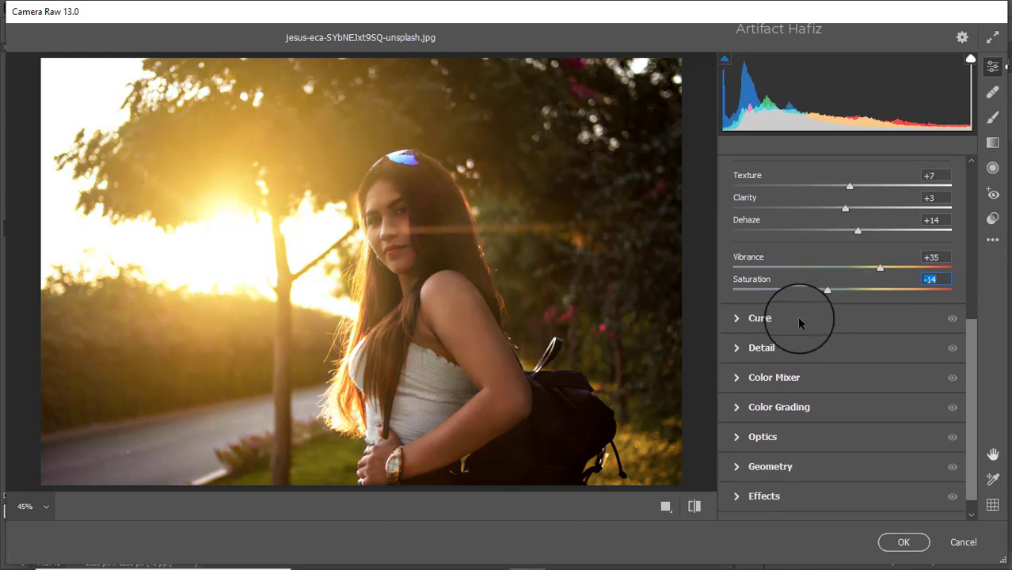
left_click(800, 319)
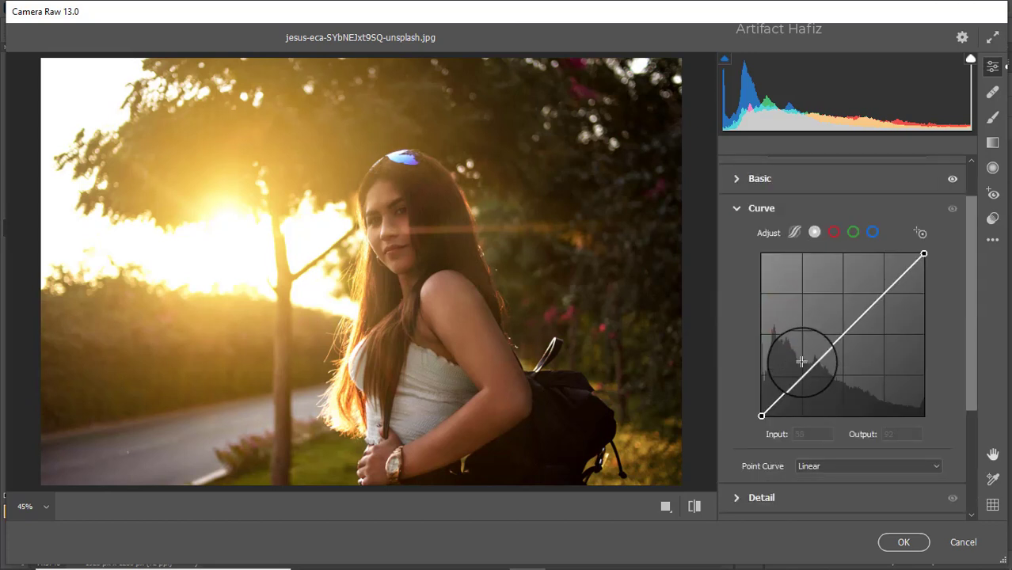
left_click(801, 376)
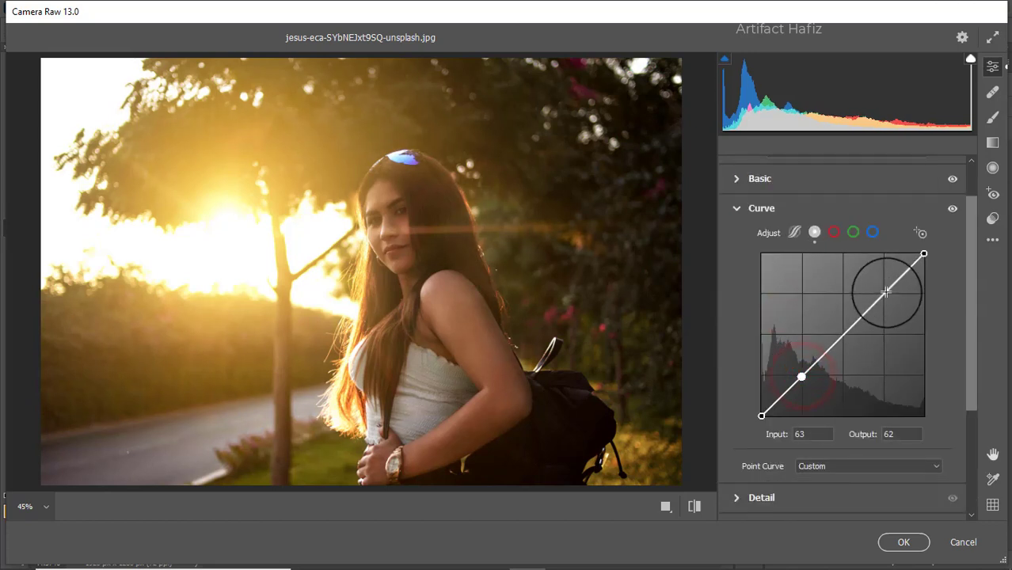
left_click_drag(884, 294, 886, 294)
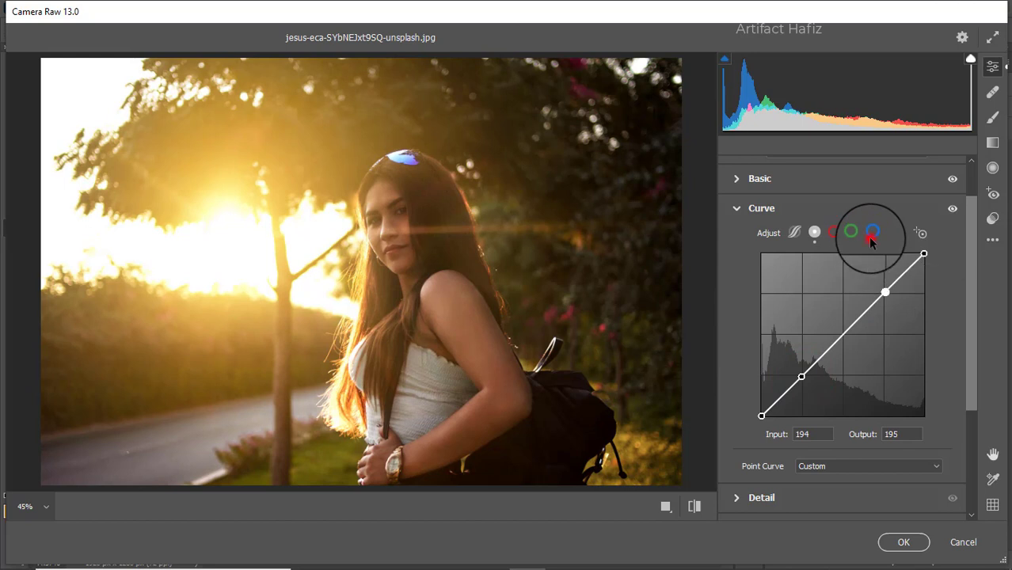
left_click(871, 235)
left_click_drag(761, 416, 763, 411)
- In the Detail adjustments, set Sharpening to 17, Noise Reduction to 5 and Color Noise Reduction to 14
scroll(804, 415, "down", 3)
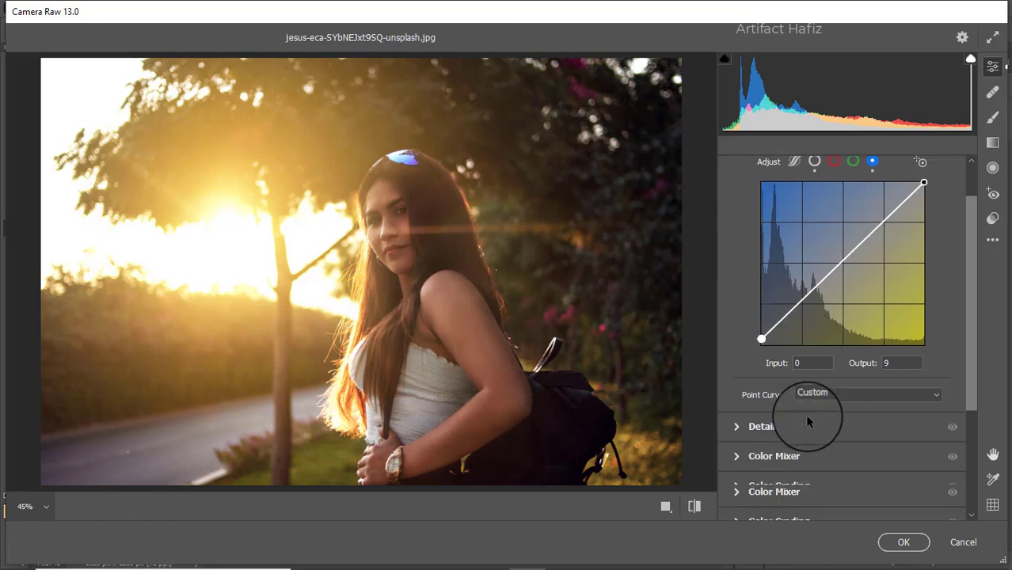
left_click(785, 396)
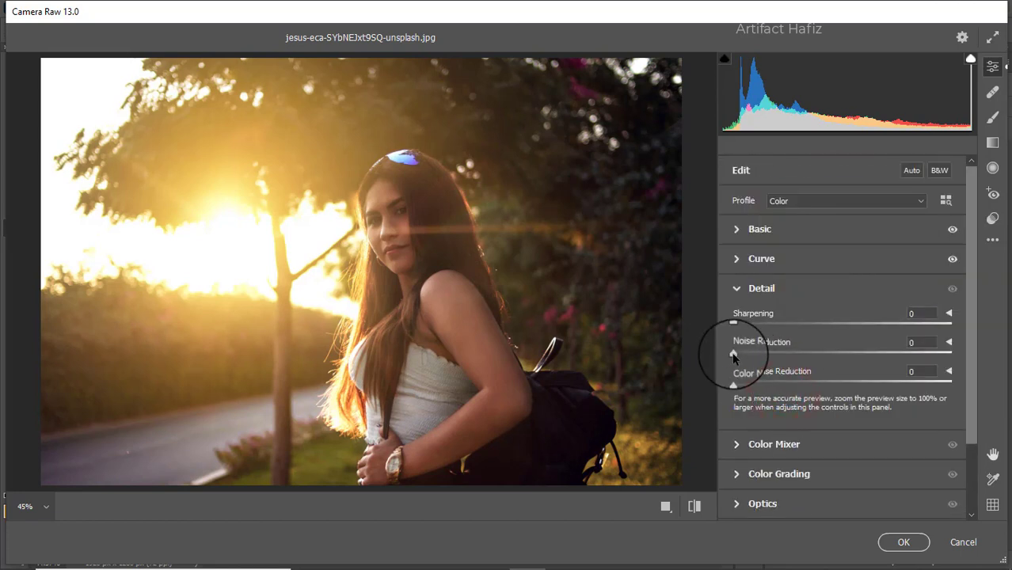
left_click_drag(734, 355, 758, 325)
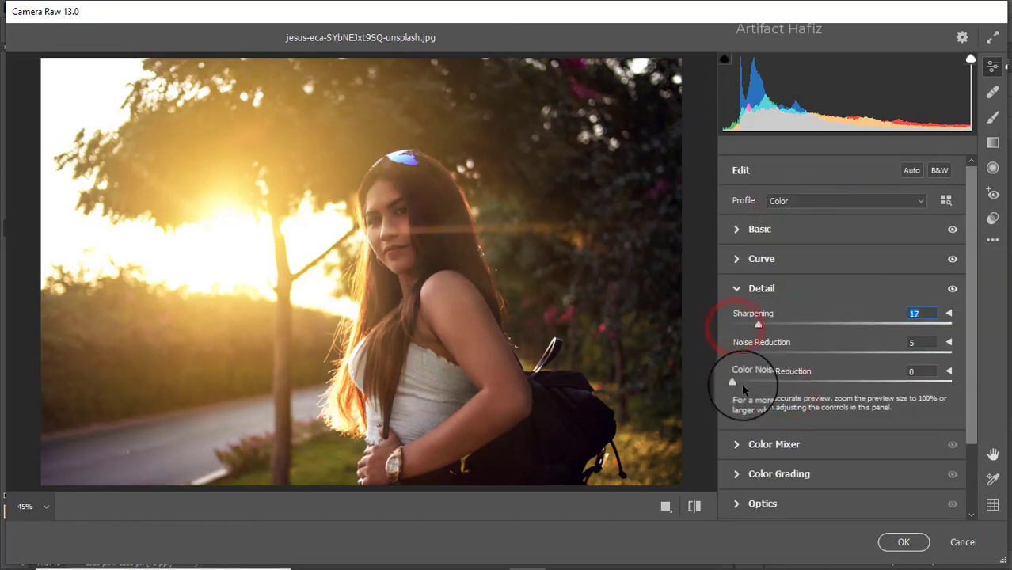
left_click_drag(733, 382, 762, 384)
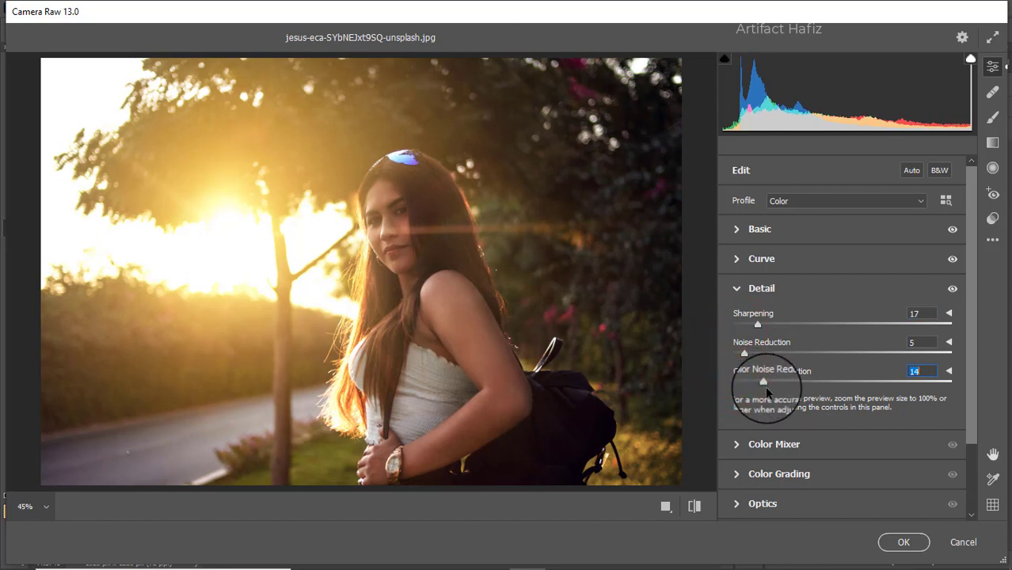
- Set the Color Mixer saturation to Reds +10, Oranges +32, Yellows -1, Greens -100, Aquas +16 and Blues +12
left_click(768, 445)
left_click(784, 265)
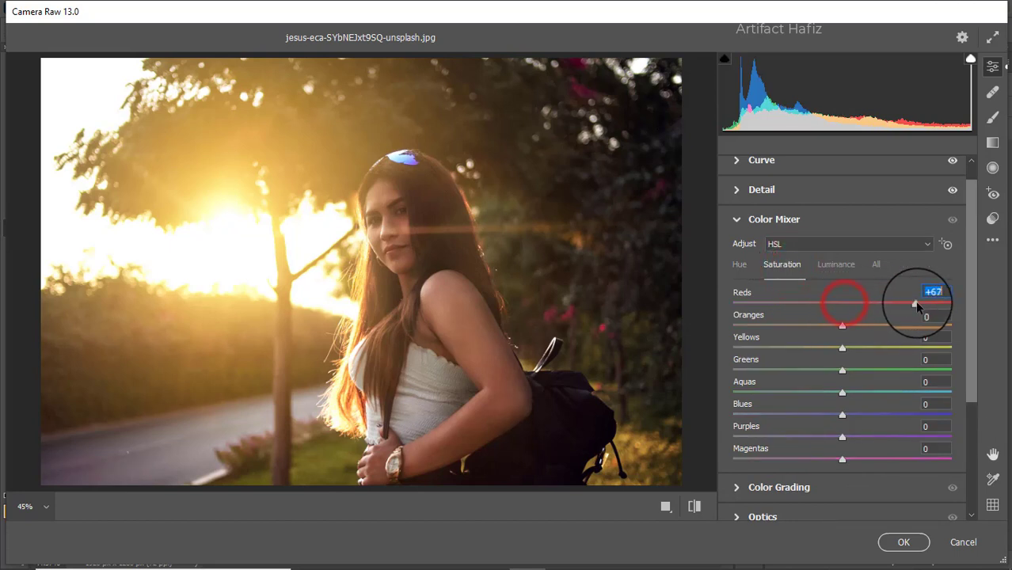
left_click_drag(914, 301, 723, 372)
left_click_drag(841, 392, 855, 415)
left_click_drag(843, 326, 878, 329)
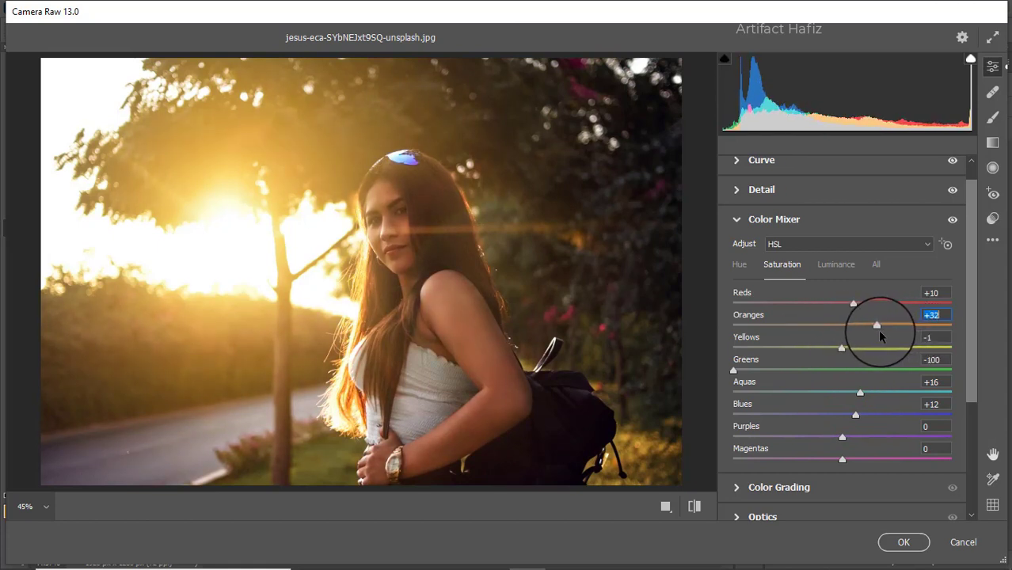
- Set the Color Mixer luminance to Oranges +41, Yellows -2, Greens +15, Aquas +22 and Blues +15
left_click(832, 266)
left_click_drag(843, 328, 892, 328)
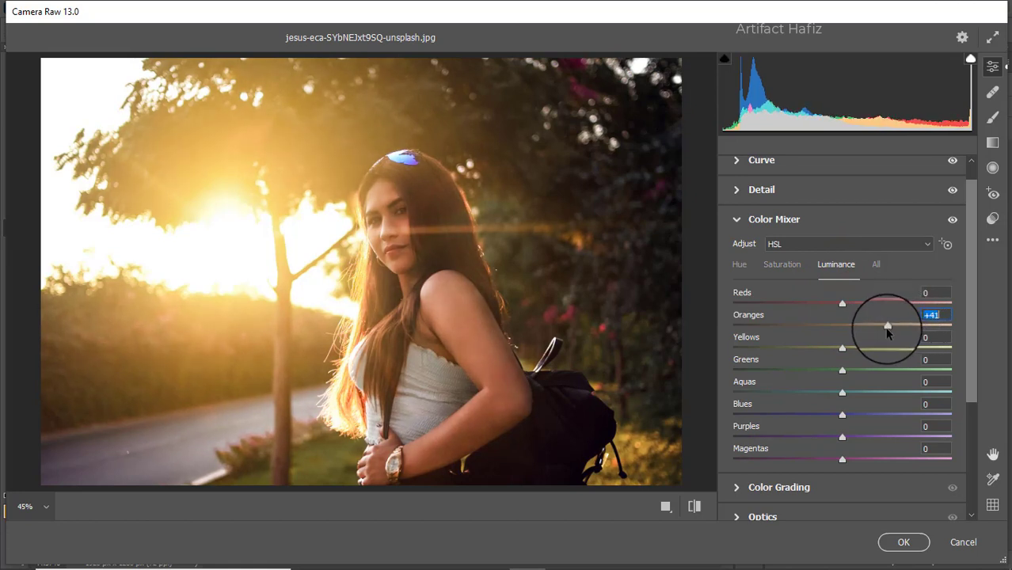
left_click_drag(843, 349, 856, 420)
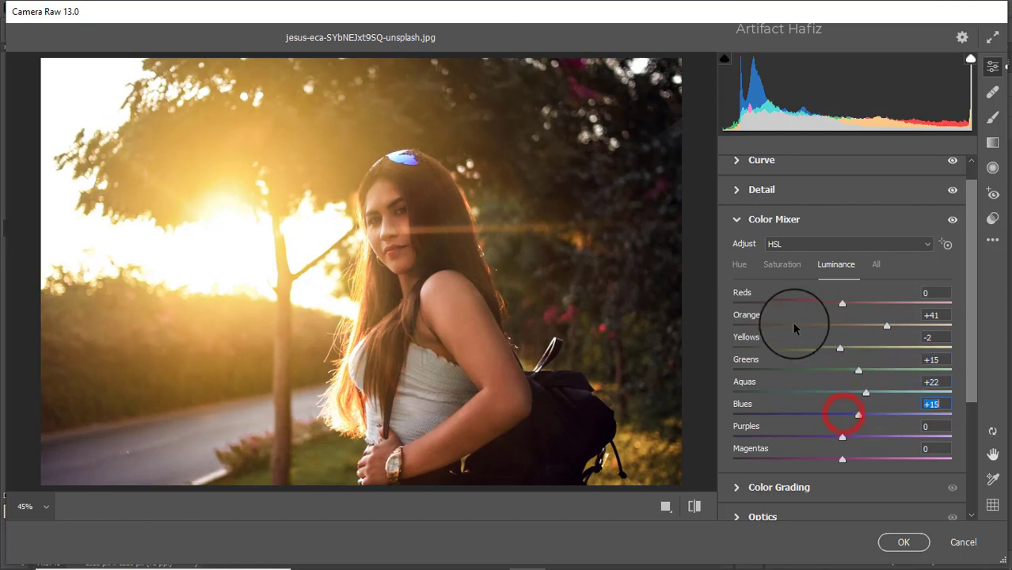
- Set the Color Mixer hue of Greens to +17 and Yellows to -2
left_click(740, 267)
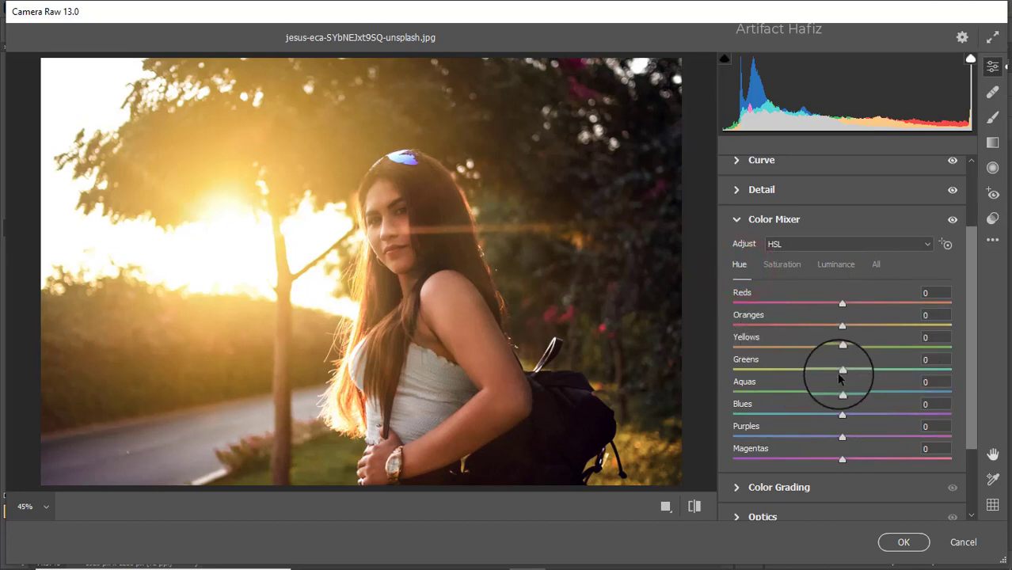
left_click_drag(843, 370, 856, 369)
left_click_drag(927, 369, 870, 372)
left_click_drag(812, 370, 842, 357)
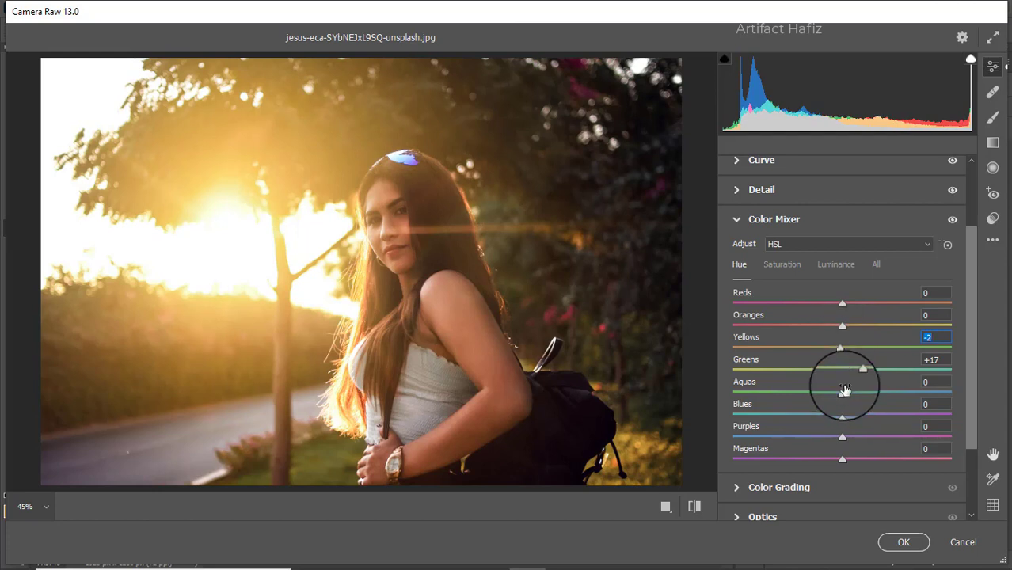
- Return to the Color Mixer hue settings and set Oranges to +8
left_click(779, 488)
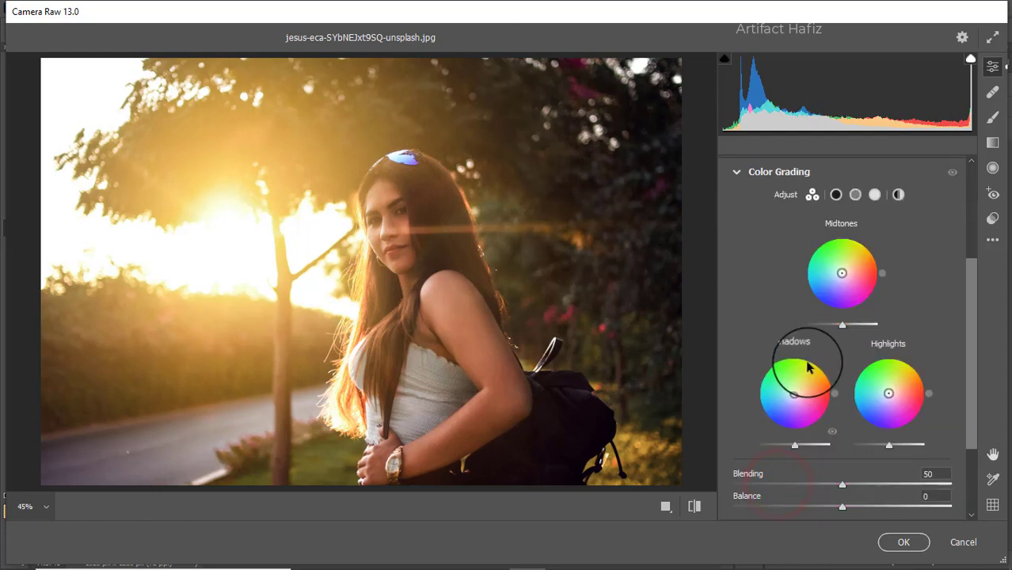
scroll(809, 355, "up", 3)
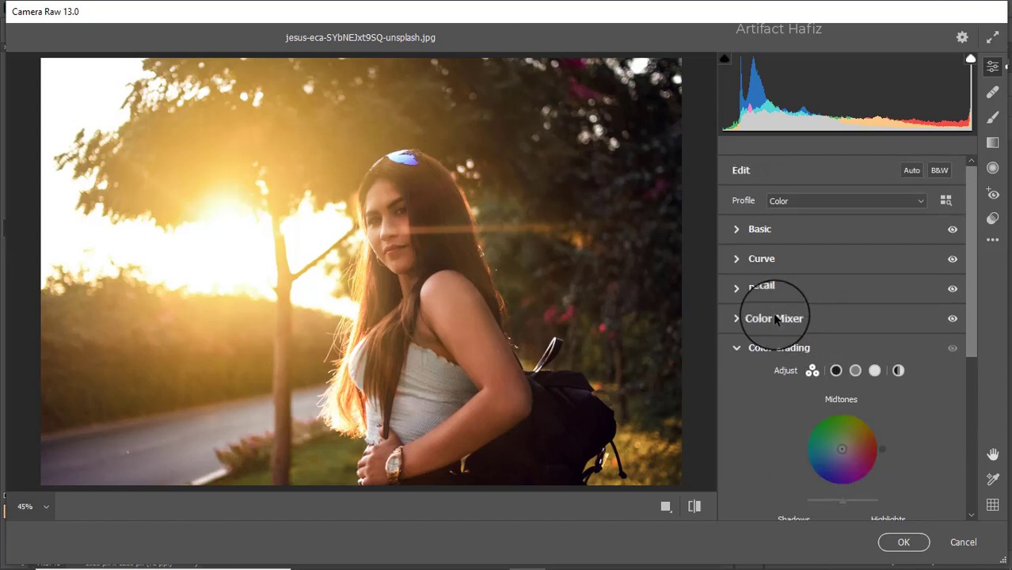
left_click(775, 319)
left_click(836, 265)
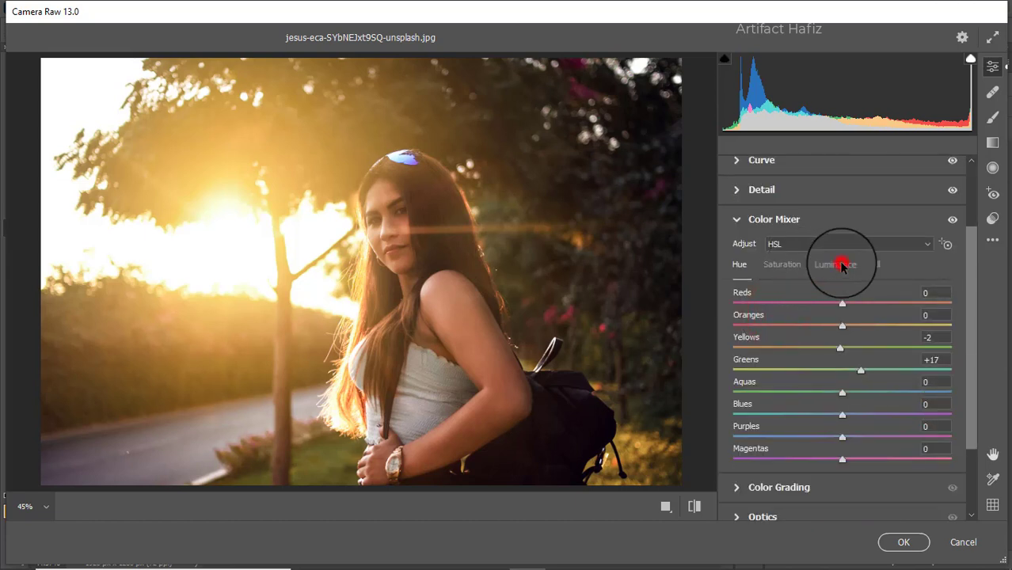
left_click(734, 265)
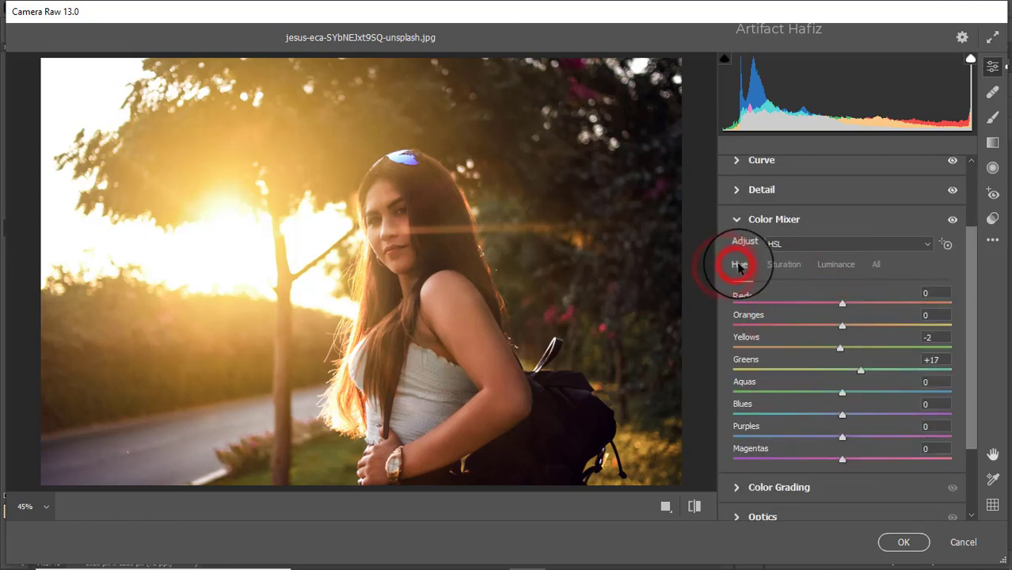
mouse_move(843, 326)
left_mouse_down()
mouse_move(835, 326)
mouse_move(855, 336)
left_mouse_up()
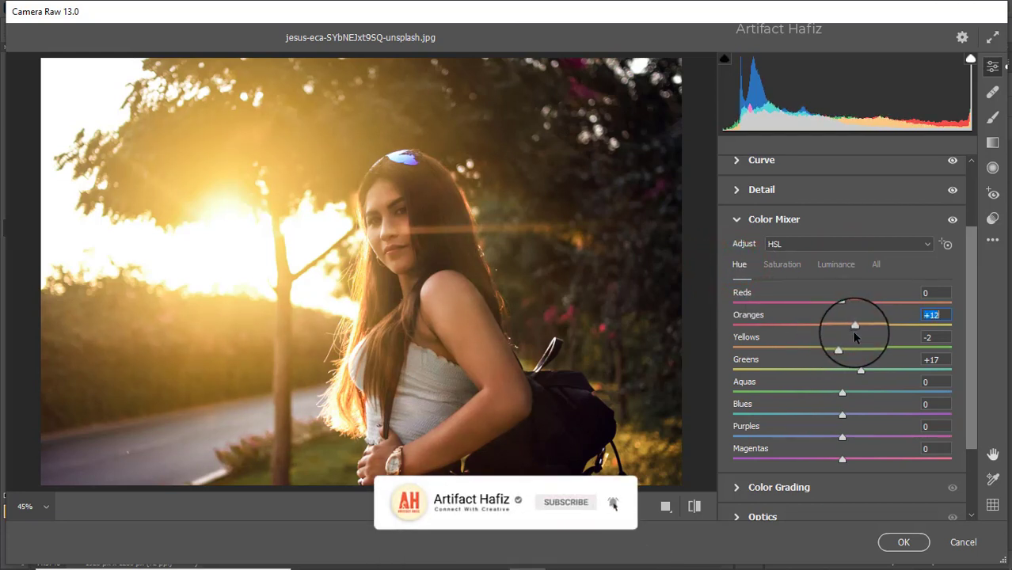
scroll(853, 336, "down", 3)
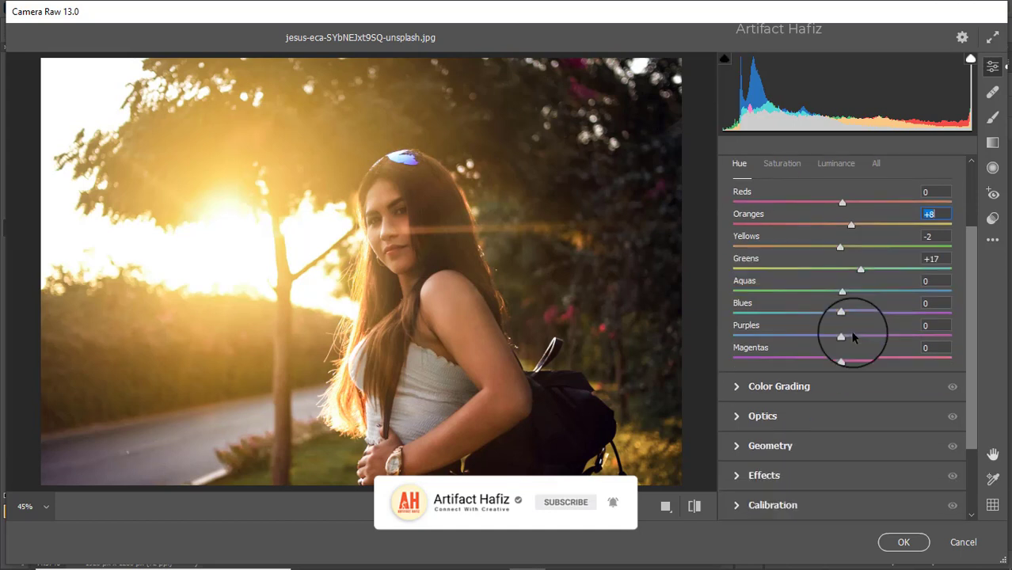
- Tint the shadows blue in Color Grading with hue 238 and saturation 15
left_click(797, 389)
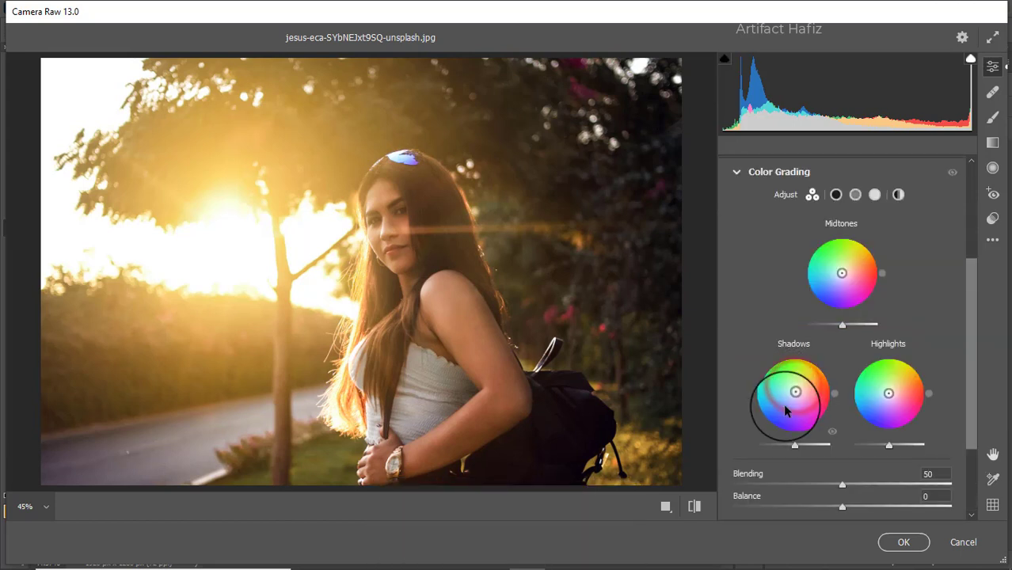
left_click(790, 396)
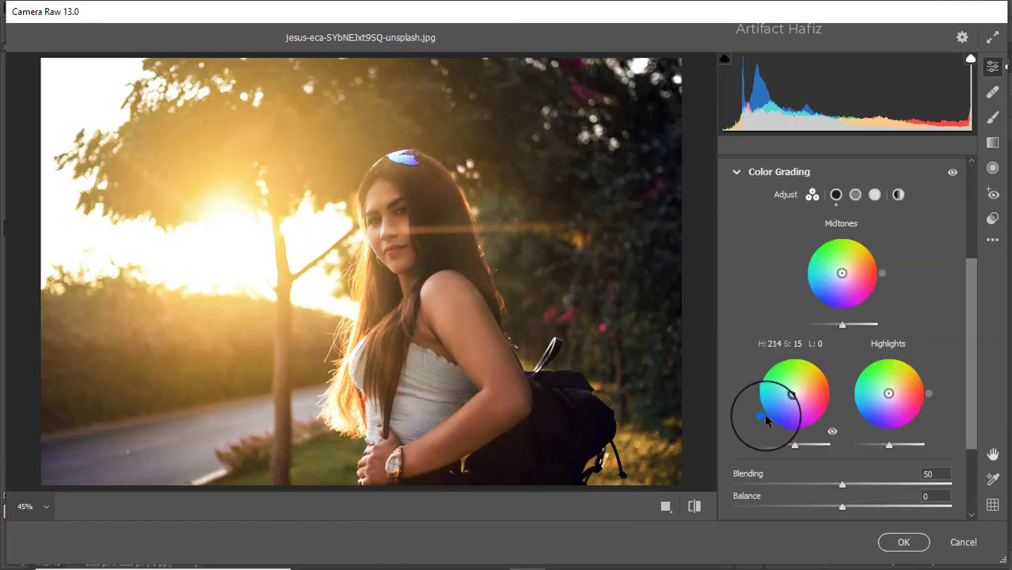
left_click_drag(765, 416, 759, 458)
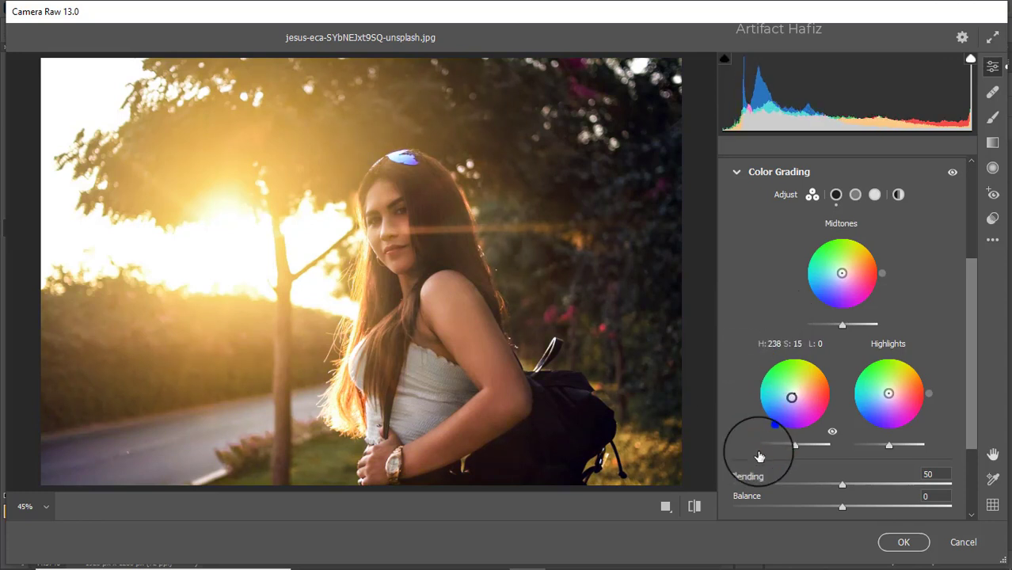
- Color grade the highlights to hue 79, saturation 12, and the midtones to hue 198, saturation 13
left_click_drag(892, 393, 857, 361)
scroll(844, 362, "down", 2)
scroll(842, 332, "up", 3)
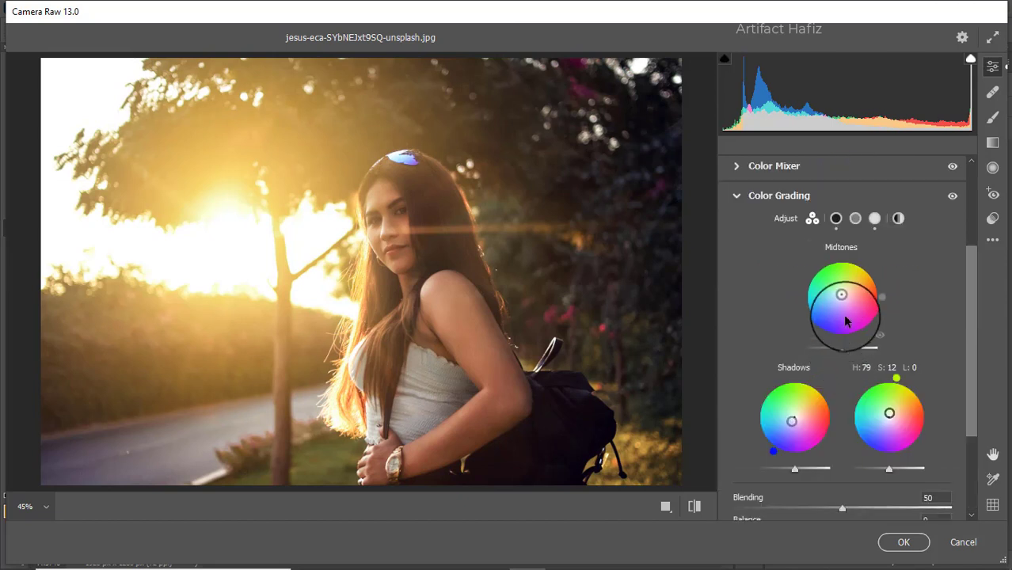
left_click_drag(838, 297, 769, 326)
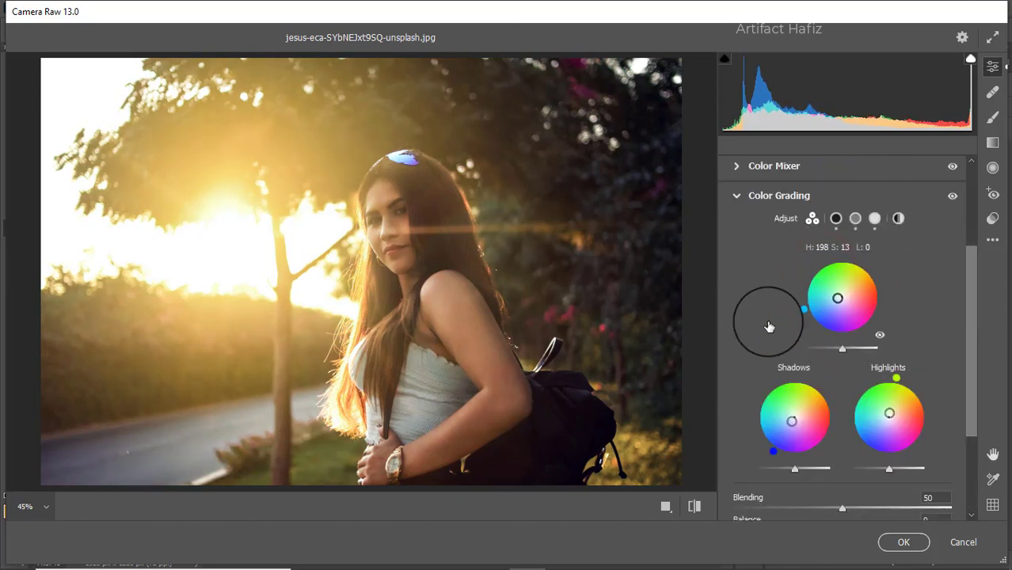
- Add a slight dark vignette to the photo by setting the Vignetting effect to -6
scroll(770, 344, "down", 3)
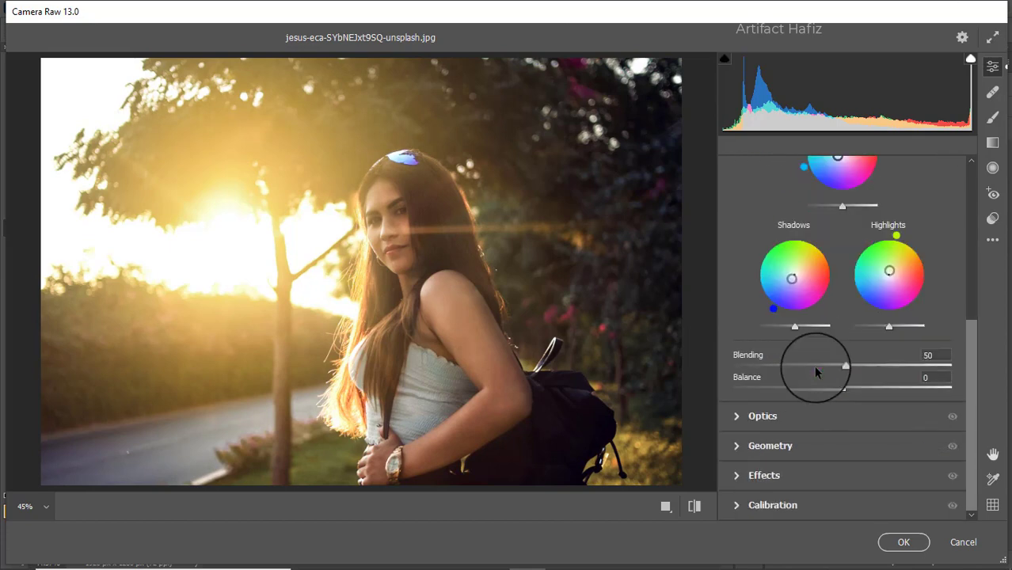
left_click(779, 476)
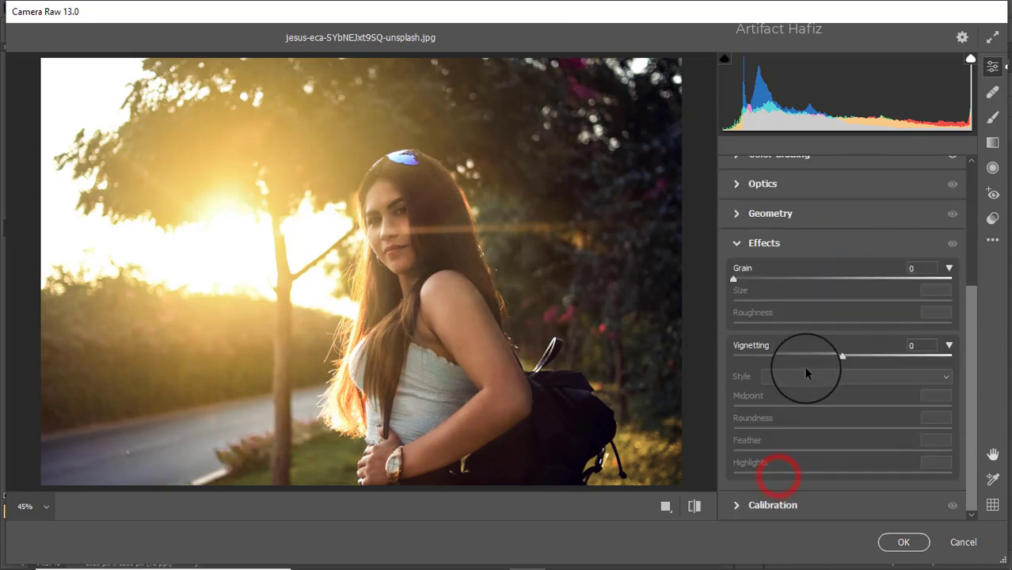
mouse_move(841, 357)
left_mouse_down()
mouse_move(809, 355)
mouse_move(837, 357)
left_mouse_up()
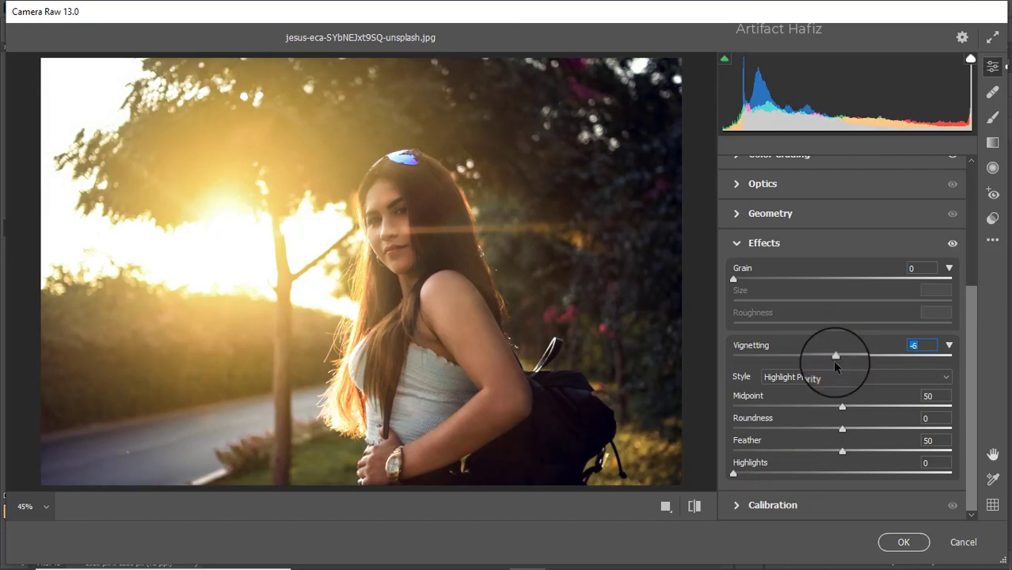
- Calibrate the primaries' saturation to Green +38, Red -37 and Blue +5, and apply the Camera Raw filter
left_click(824, 499)
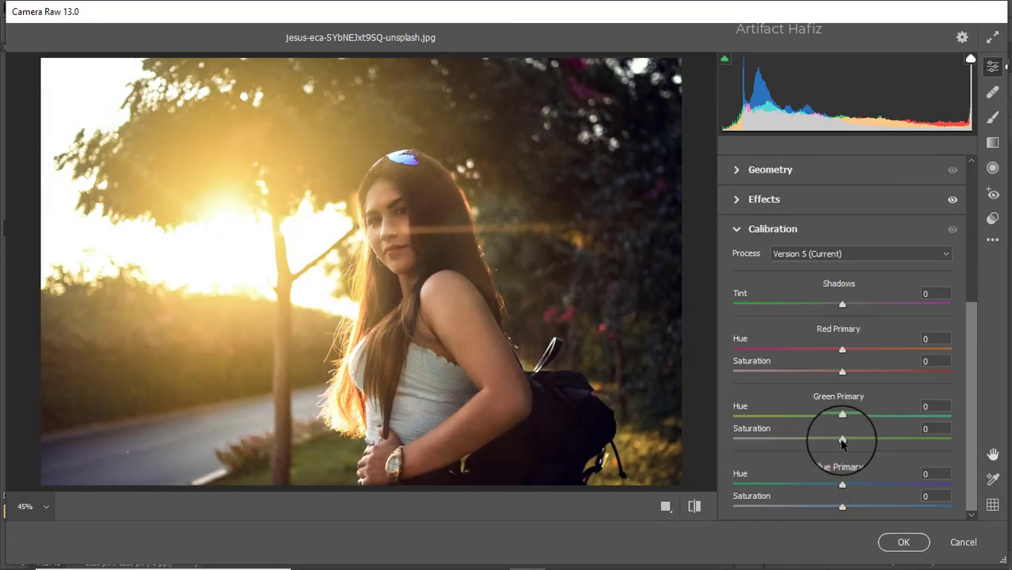
left_click_drag(842, 439, 884, 439)
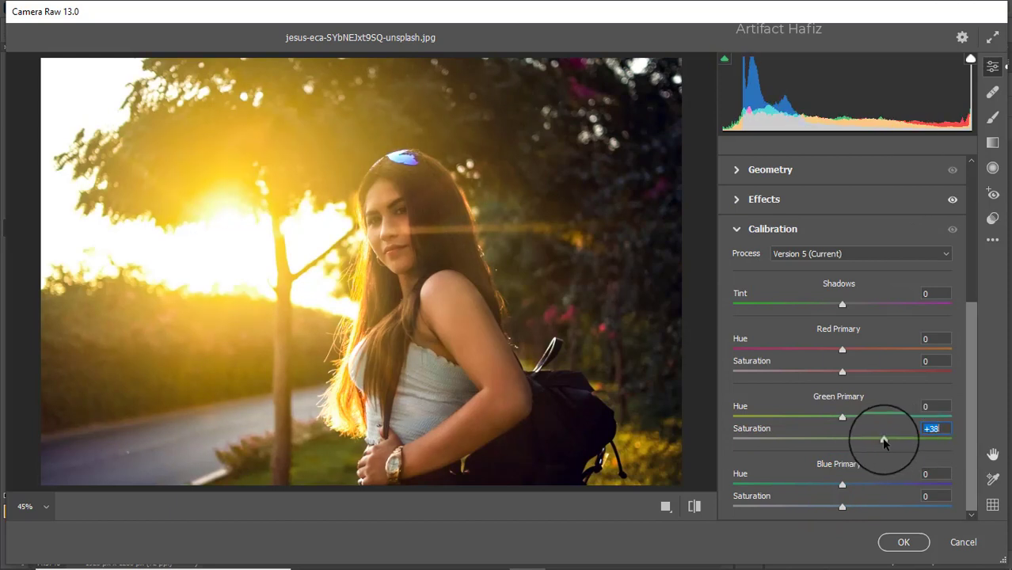
left_click_drag(842, 371, 792, 371)
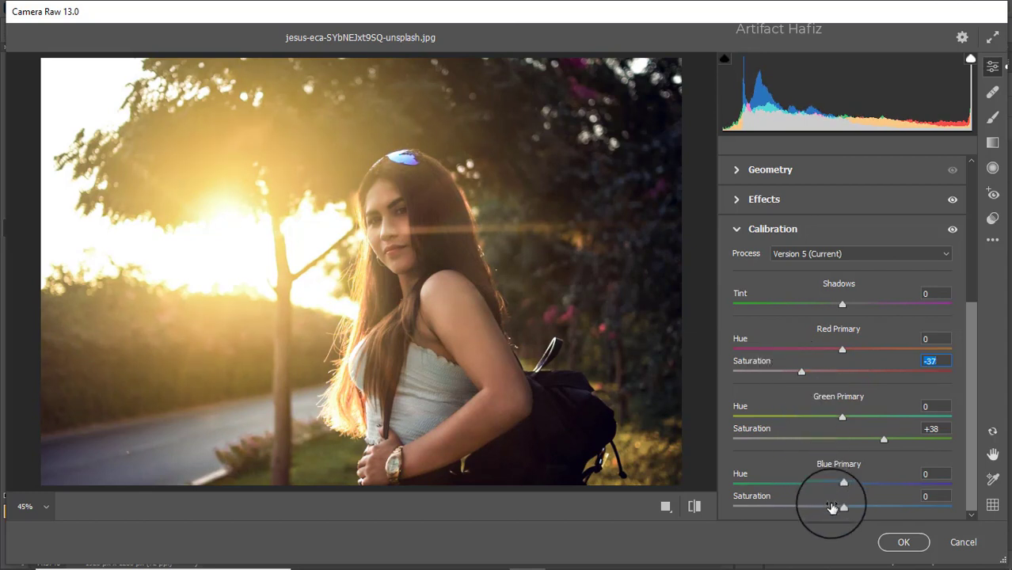
mouse_move(843, 509)
left_mouse_down()
mouse_move(810, 511)
mouse_move(878, 515)
mouse_move(843, 512)
left_mouse_up()
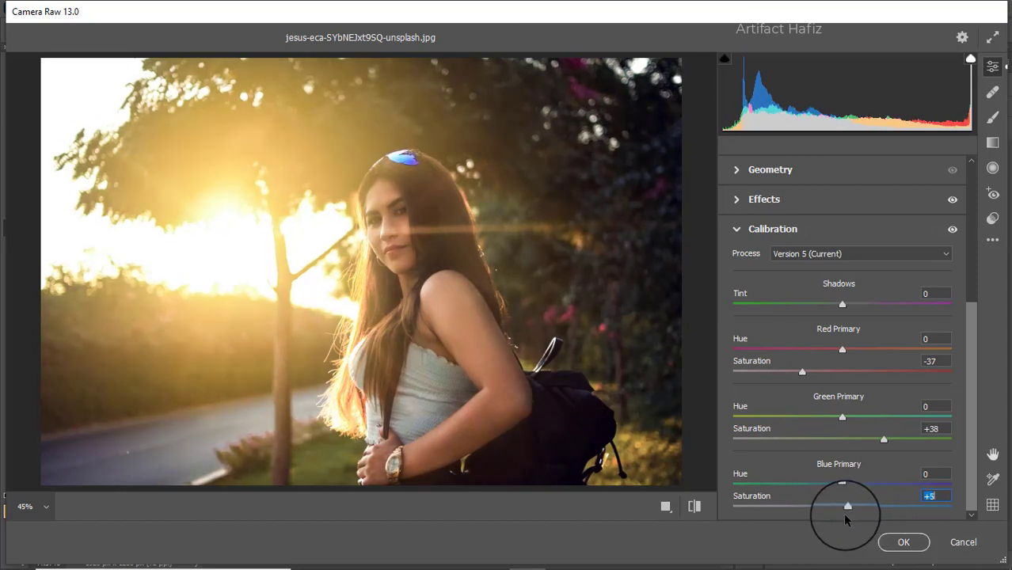
left_click(893, 543)
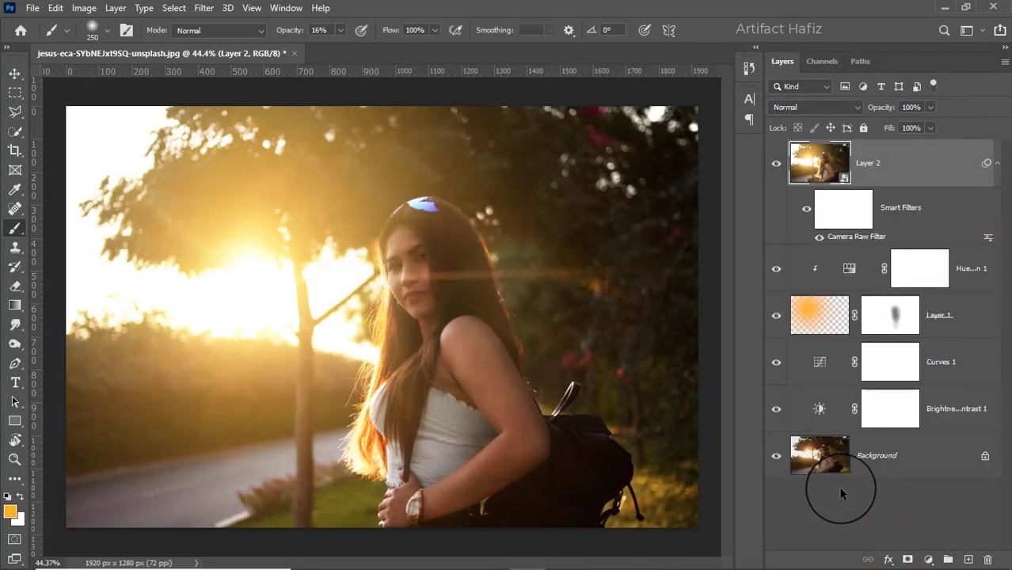
- Compare the edited portrait with the original by toggling the visibility of all layers above Background
left_click(776, 458, "alt")
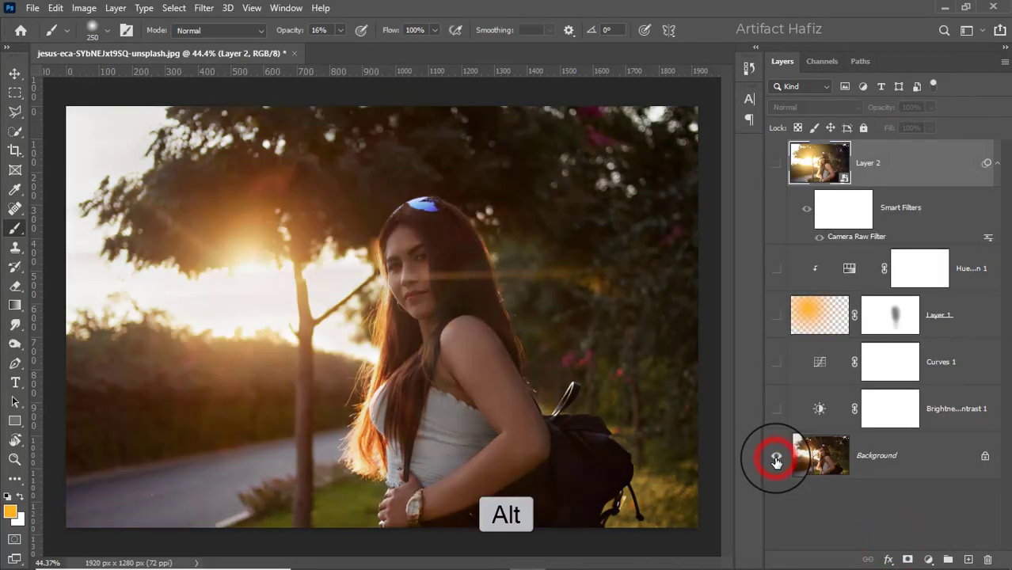
left_click(777, 458, "alt")
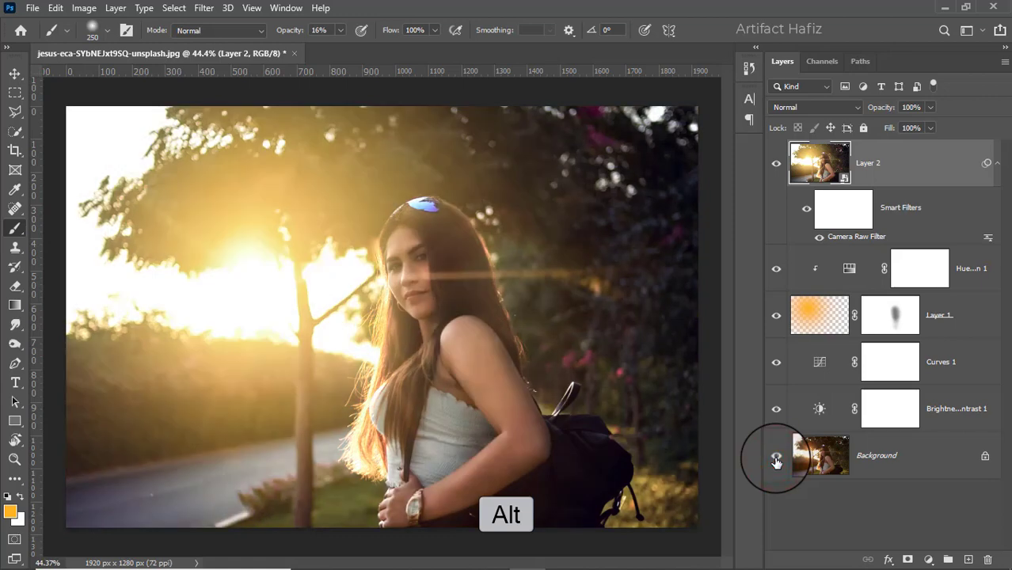
left_click(777, 459, "alt")
left_click(776, 460, "alt")
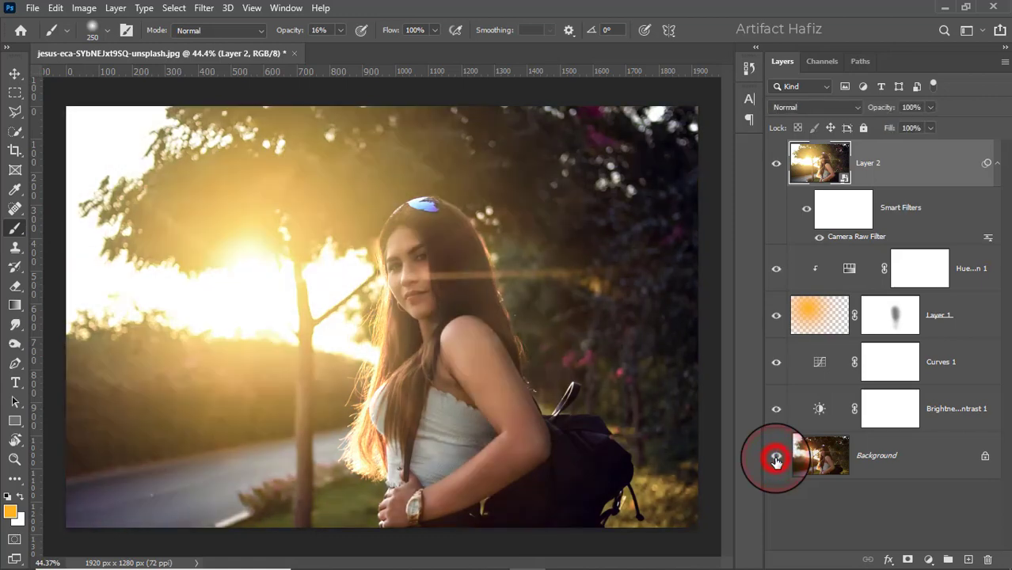